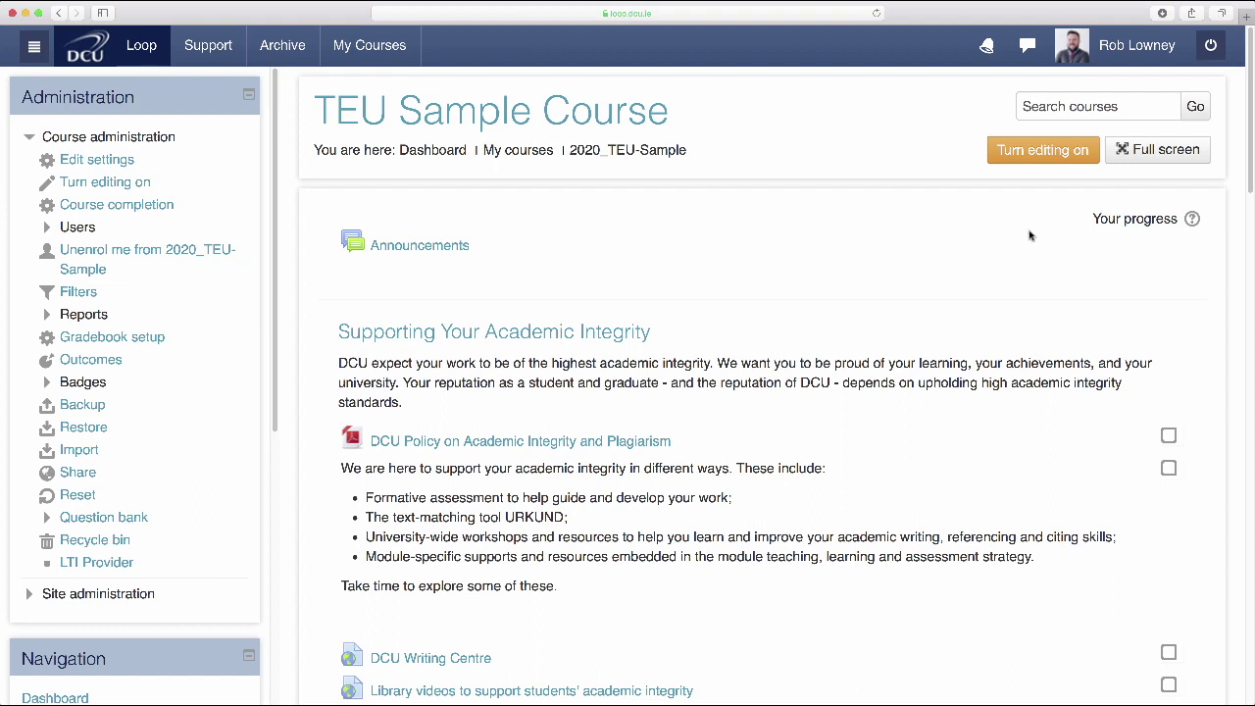
- Turn editing on for the TEU Sample Course
{"action": "left_click", "coordinate": [1035, 150]}
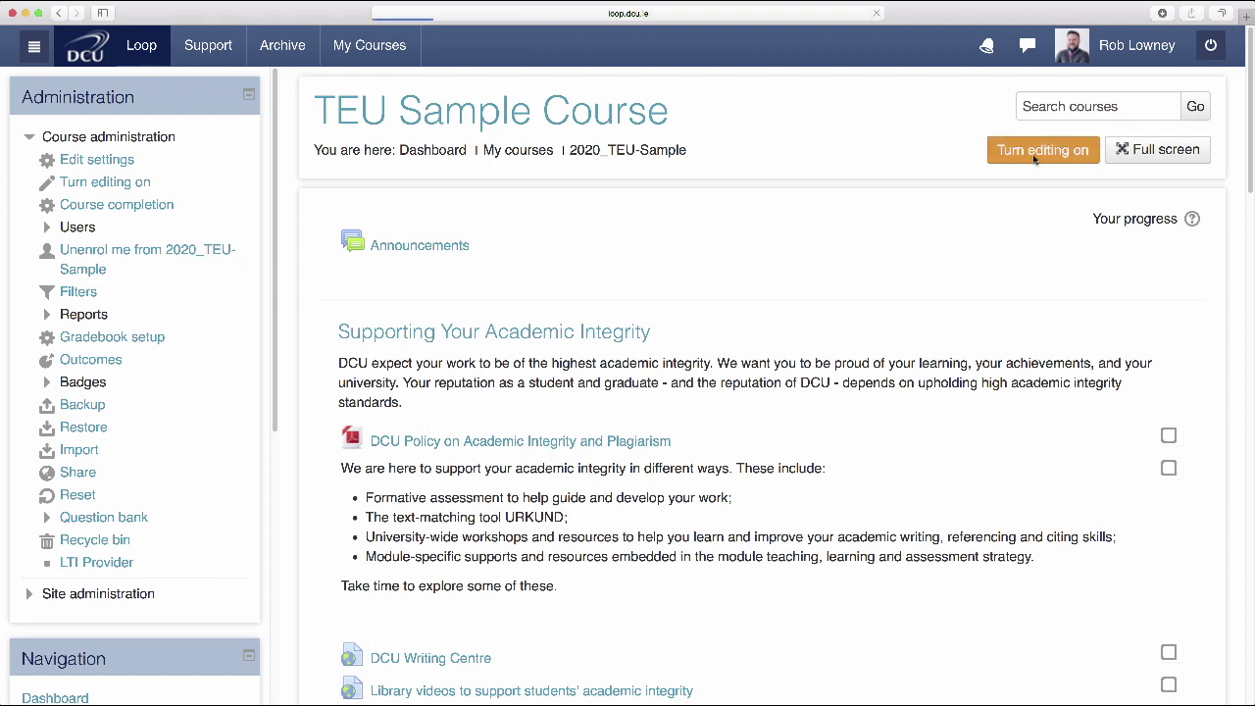
- Add a Database activity under Module Assessment to open its blank settings form
{"action": "scroll", "coordinate": [1045, 336], "scroll_direction": "down", "scroll_amount": 12}
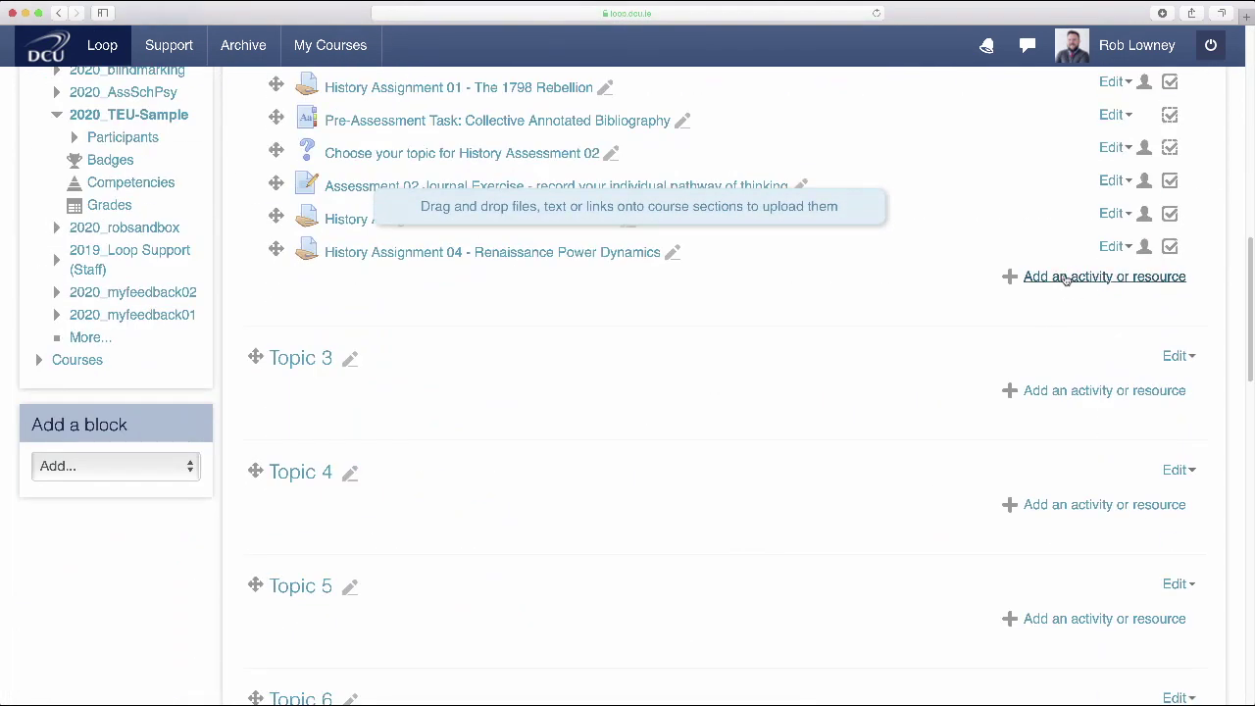
{"action": "left_click", "coordinate": [1065, 280]}
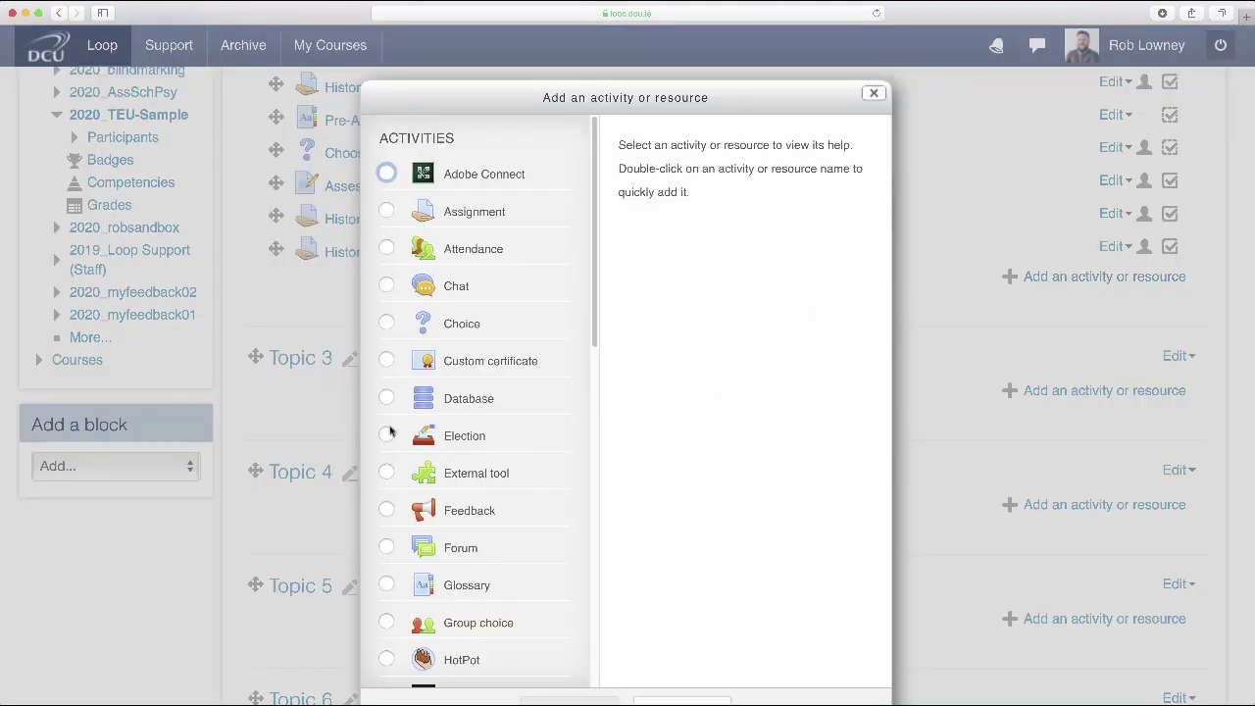
{"action": "left_click", "coordinate": [386, 400]}
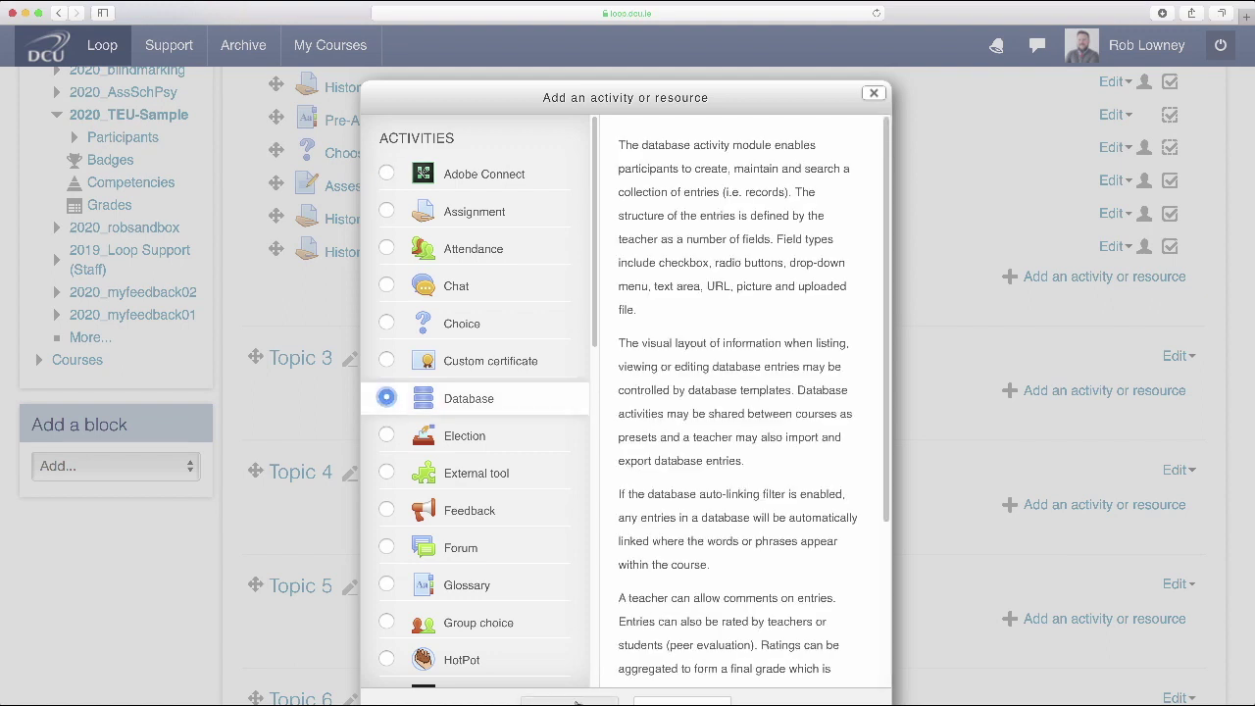
{"action": "left_click", "coordinate": [575, 700]}
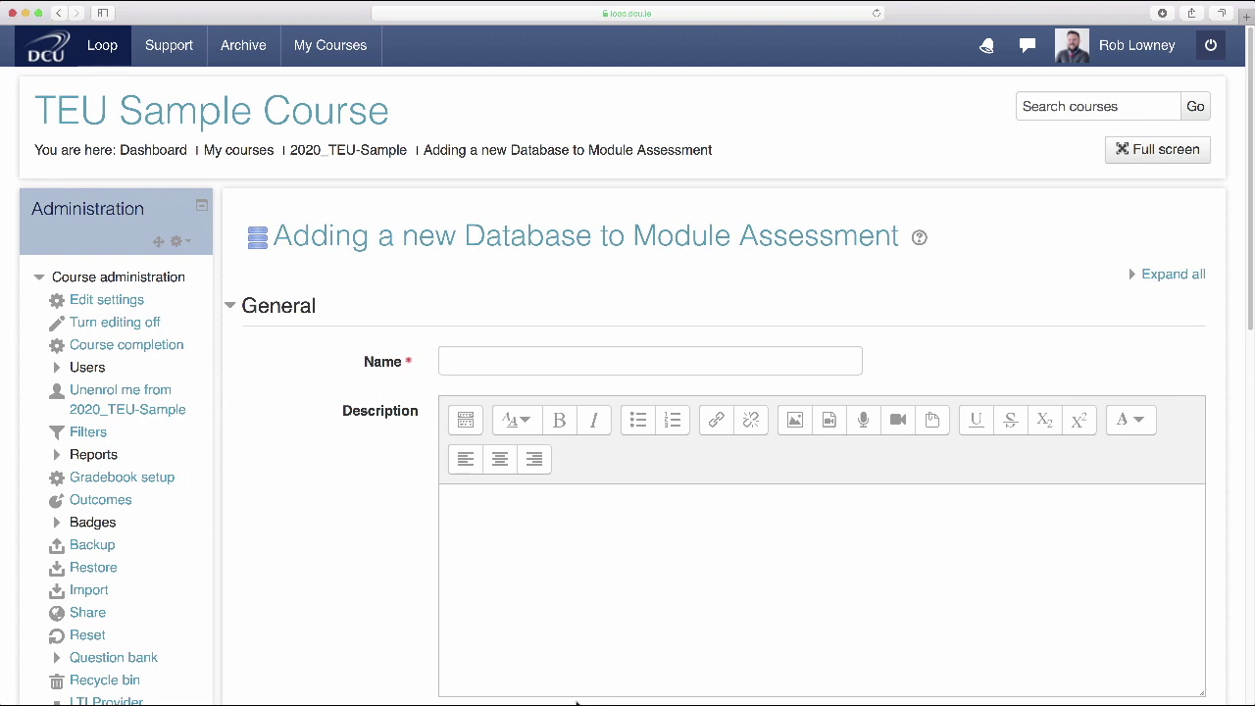
- Paste in the database name and the three-point student instructions as its description
{"action": "left_click", "coordinate": [442, 358]}
{"action": "type", "text": "Describe your approach to the open-ended assessment"}
{"action": "left_click", "coordinate": [445, 500]}
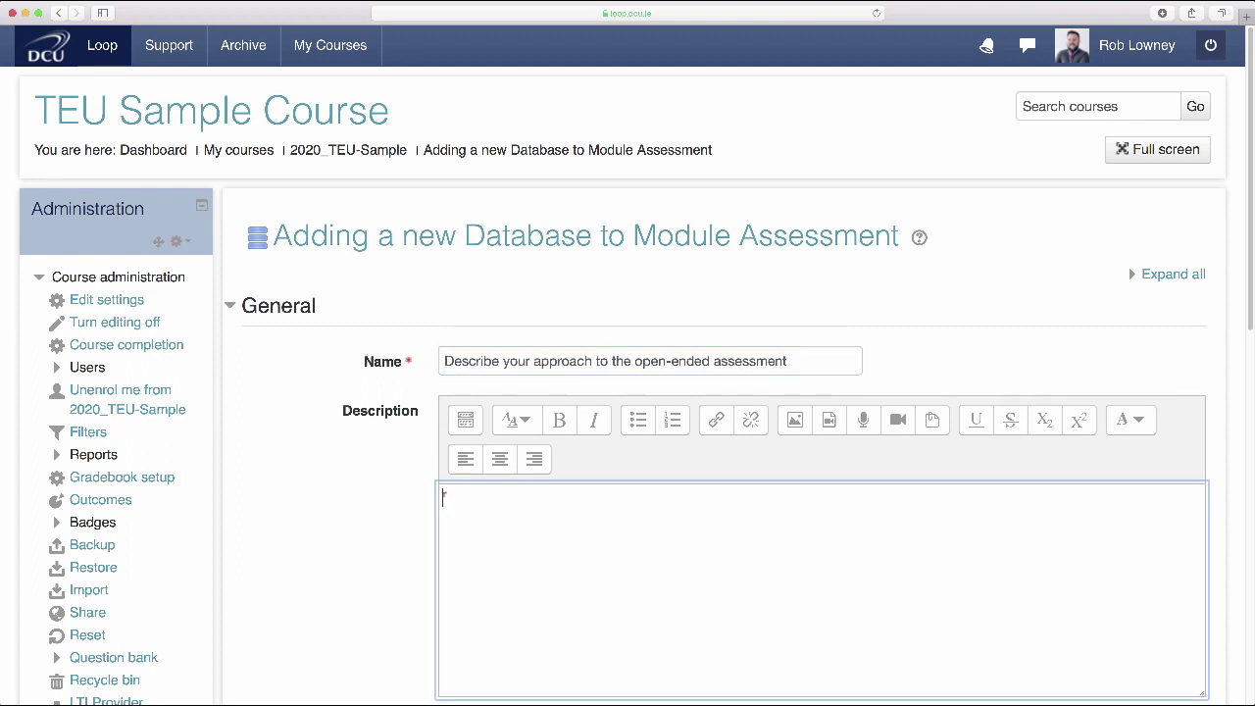
{"action": "type", "text": "Use this database to describe your approach to the open-ended assessment Add an entry to the database - you will need to supply a title for your approach, a description and a link to a supporting resource Entries remain private between lecturer and student"}
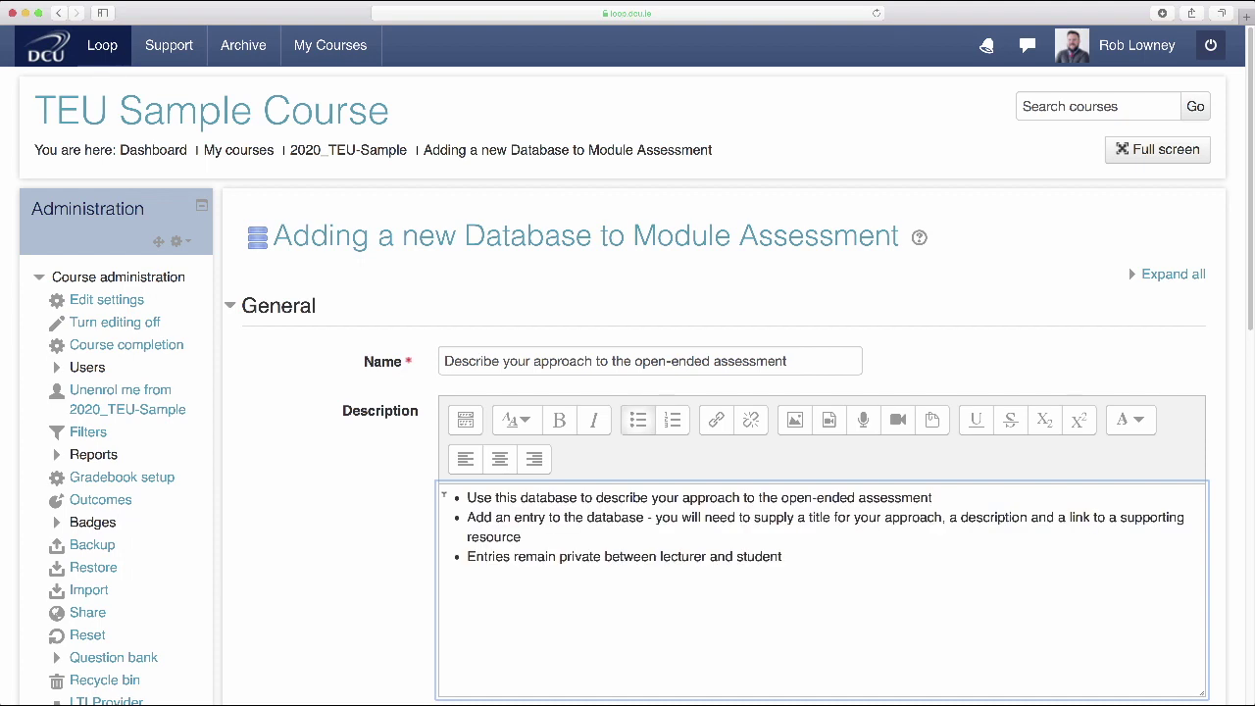
- In Entries, require approval, allow comments, keep required entries at None, and set maximum entries to 1
{"action": "scroll", "coordinate": [443, 496], "scroll_direction": "down", "scroll_amount": 10}
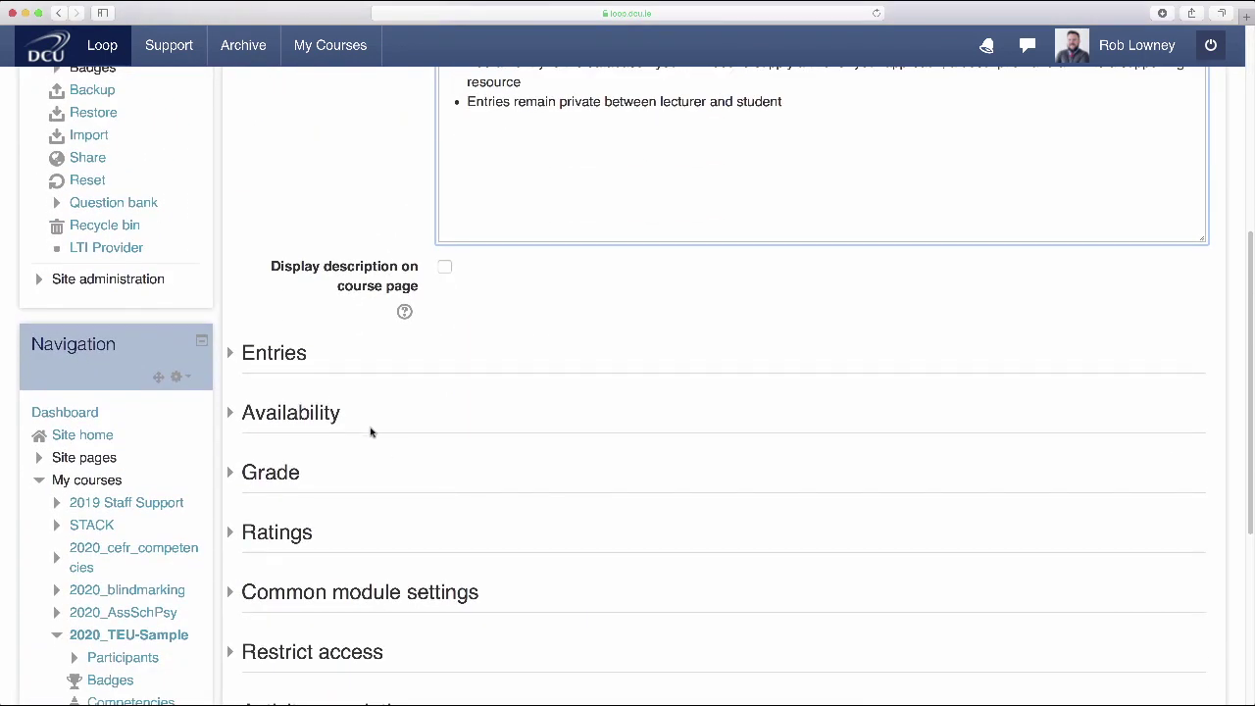
{"action": "left_click", "coordinate": [245, 356]}
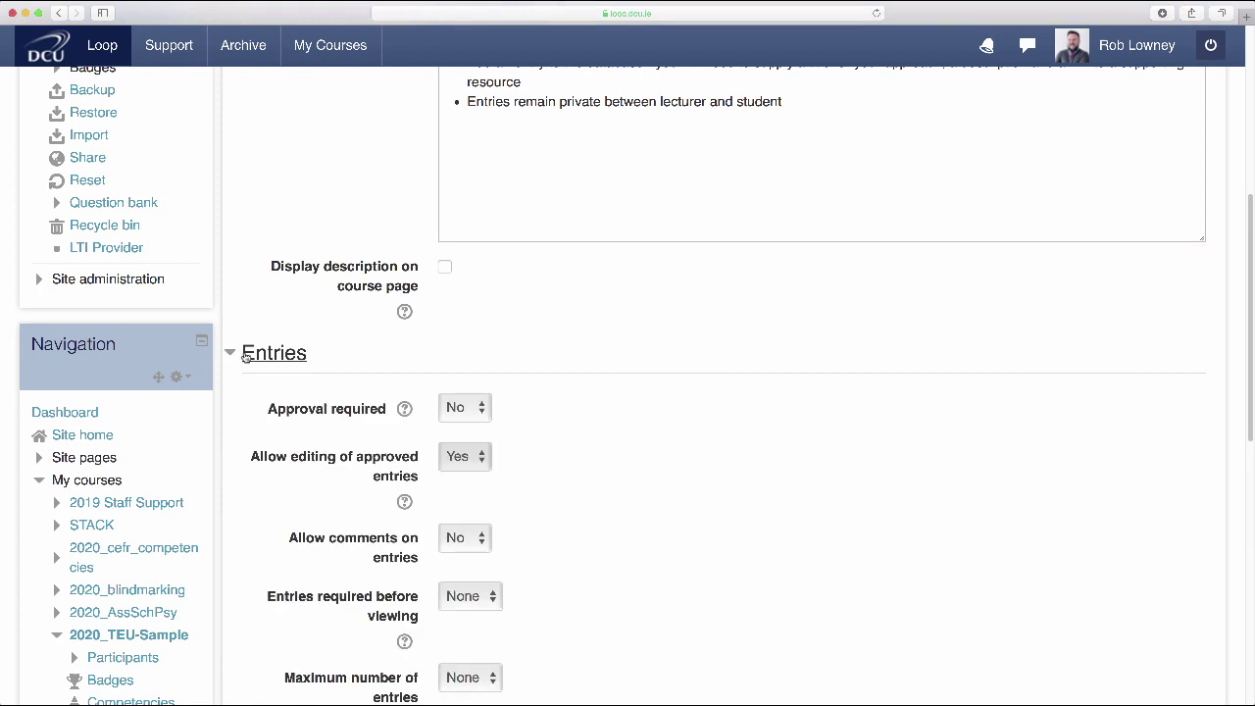
{"action": "scroll", "coordinate": [256, 478], "scroll_direction": "down", "scroll_amount": 3}
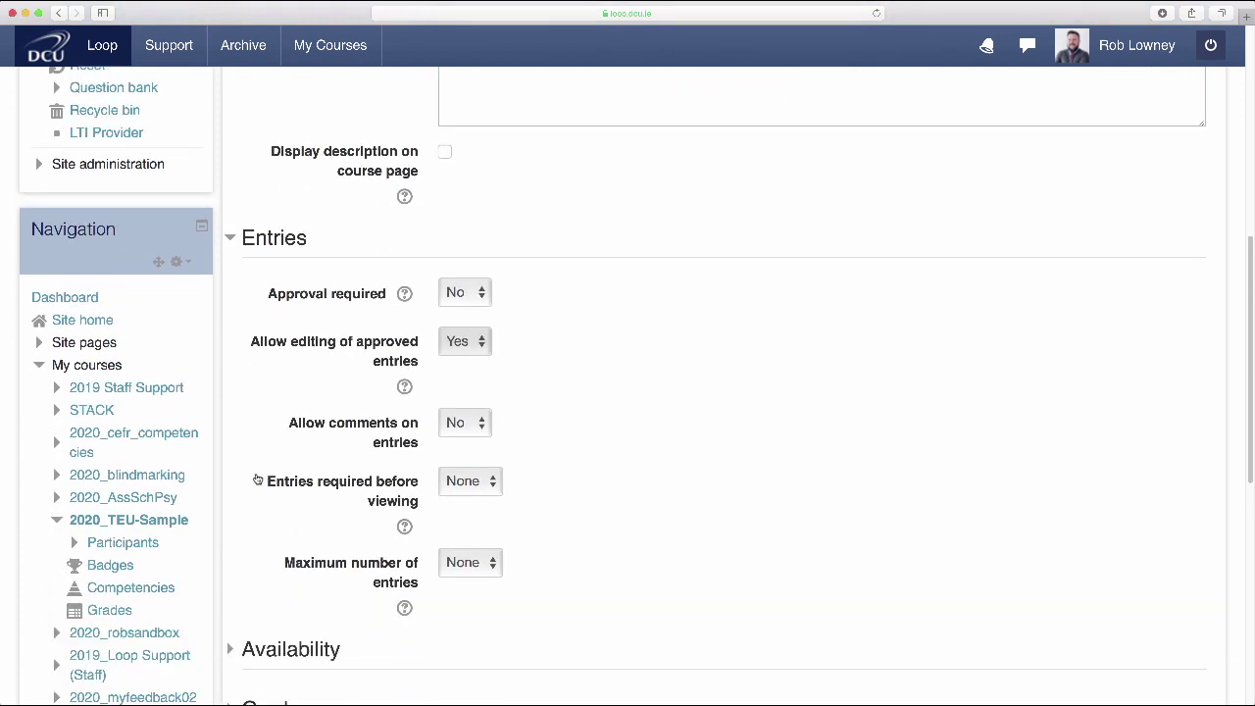
{"action": "left_click", "coordinate": [480, 298]}
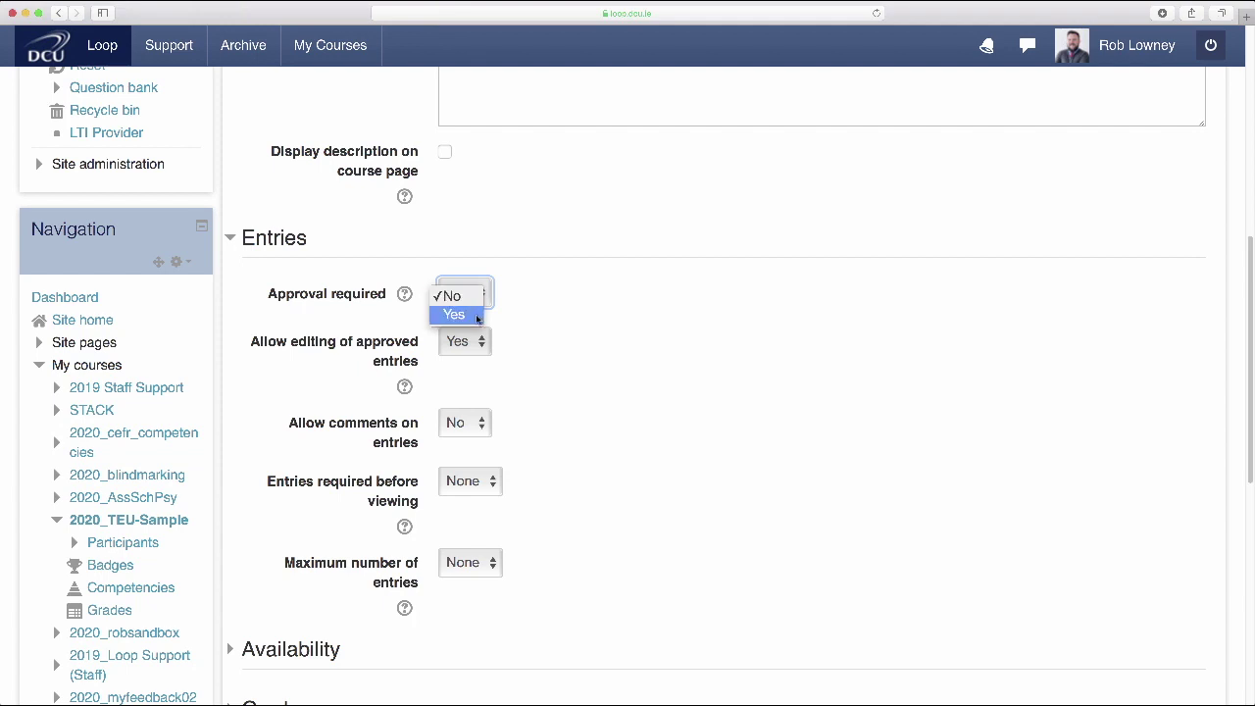
{"action": "left_click", "coordinate": [478, 315]}
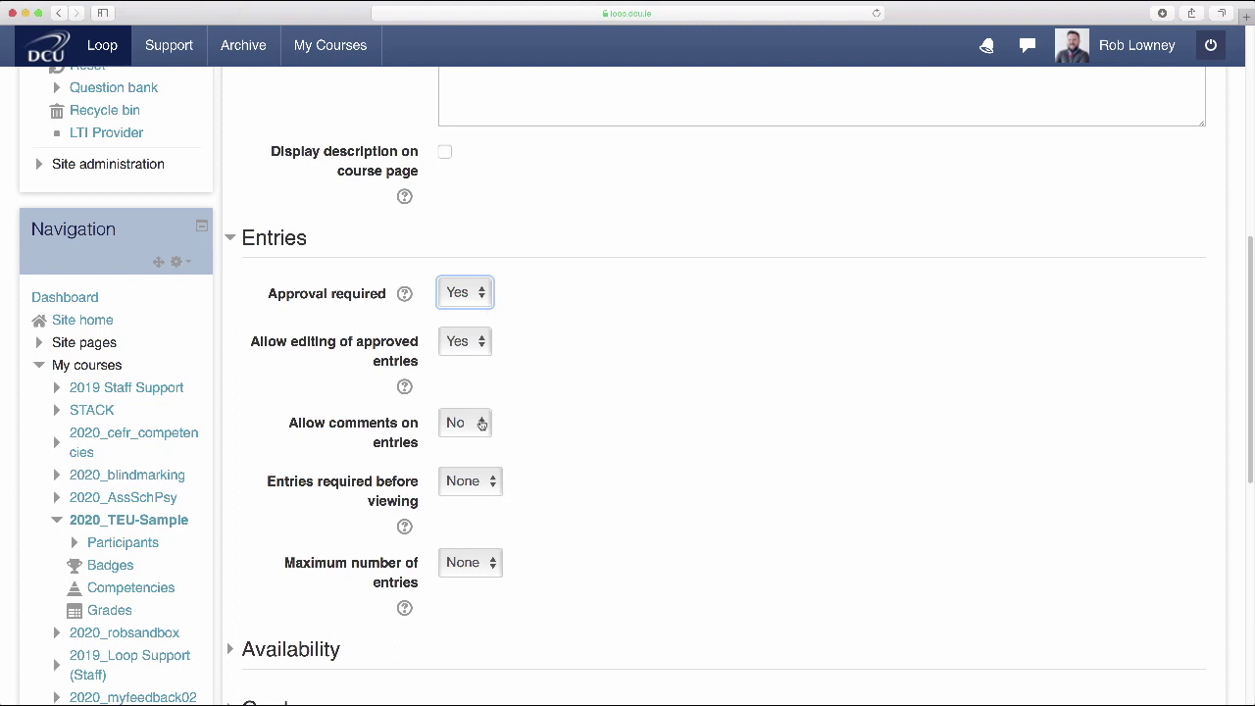
{"action": "left_click", "coordinate": [481, 422]}
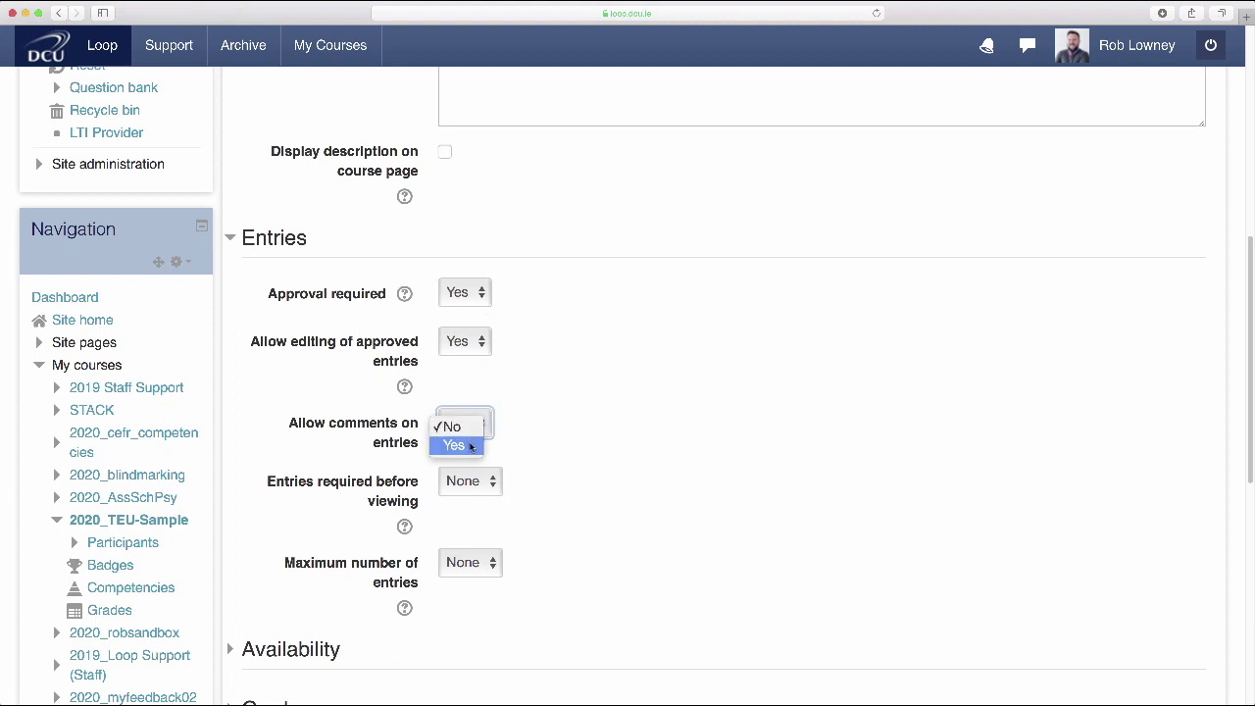
{"action": "left_click", "coordinate": [474, 447]}
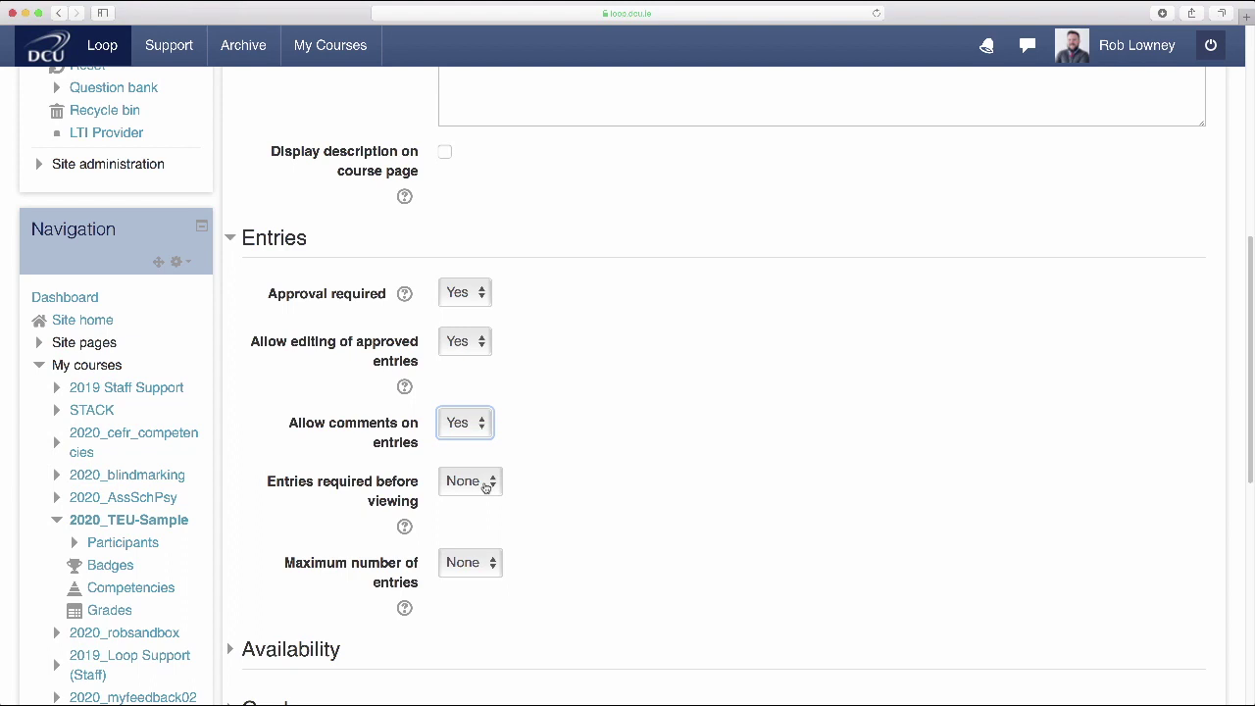
{"action": "left_click", "coordinate": [485, 485]}
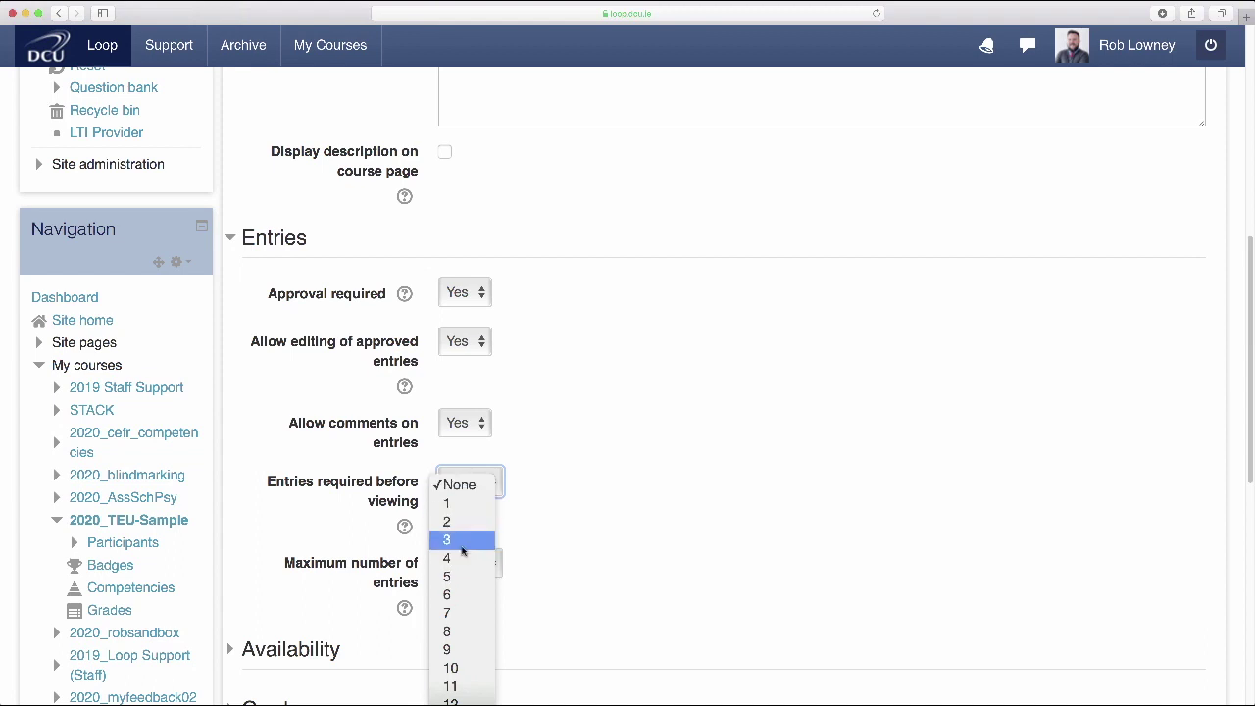
{"action": "left_click", "coordinate": [521, 485]}
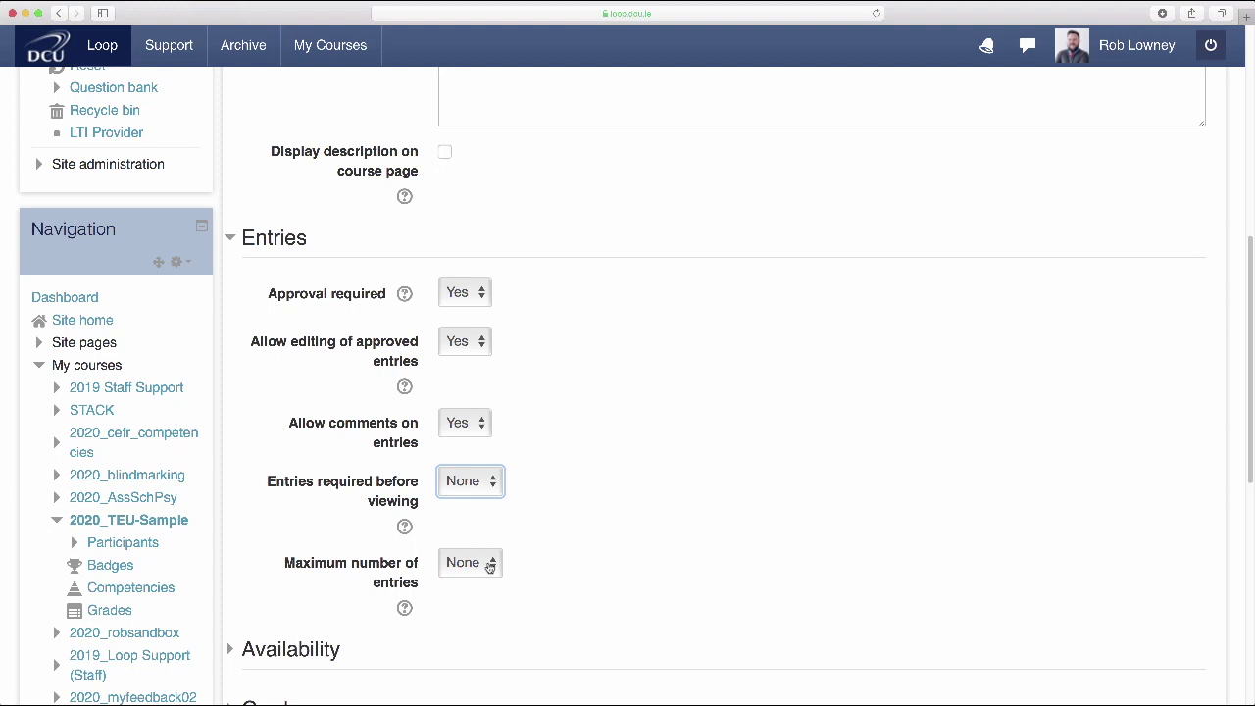
{"action": "left_click", "coordinate": [489, 567]}
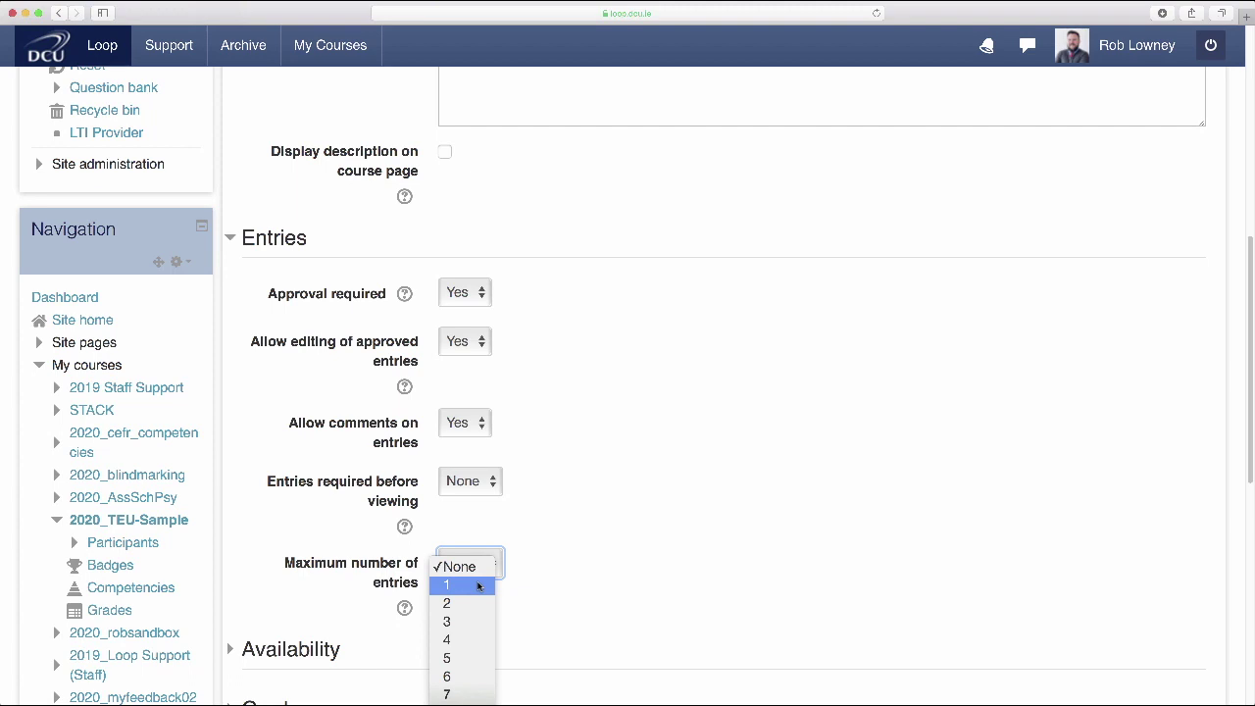
{"action": "left_click", "coordinate": [478, 585]}
{"action": "scroll", "coordinate": [476, 585], "scroll_direction": "down", "scroll_amount": 5}
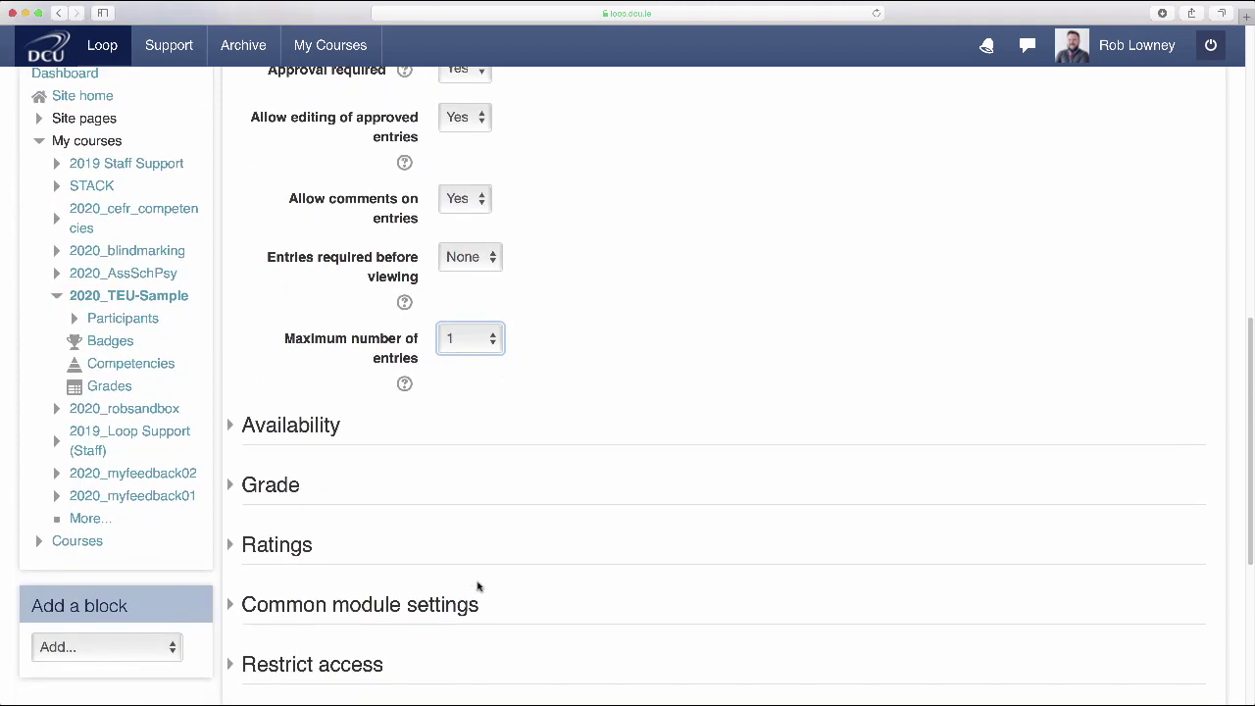
- Set Ratings to Average of ratings using the Acceptable/Good/Very good scale
{"action": "left_click", "coordinate": [261, 428]}
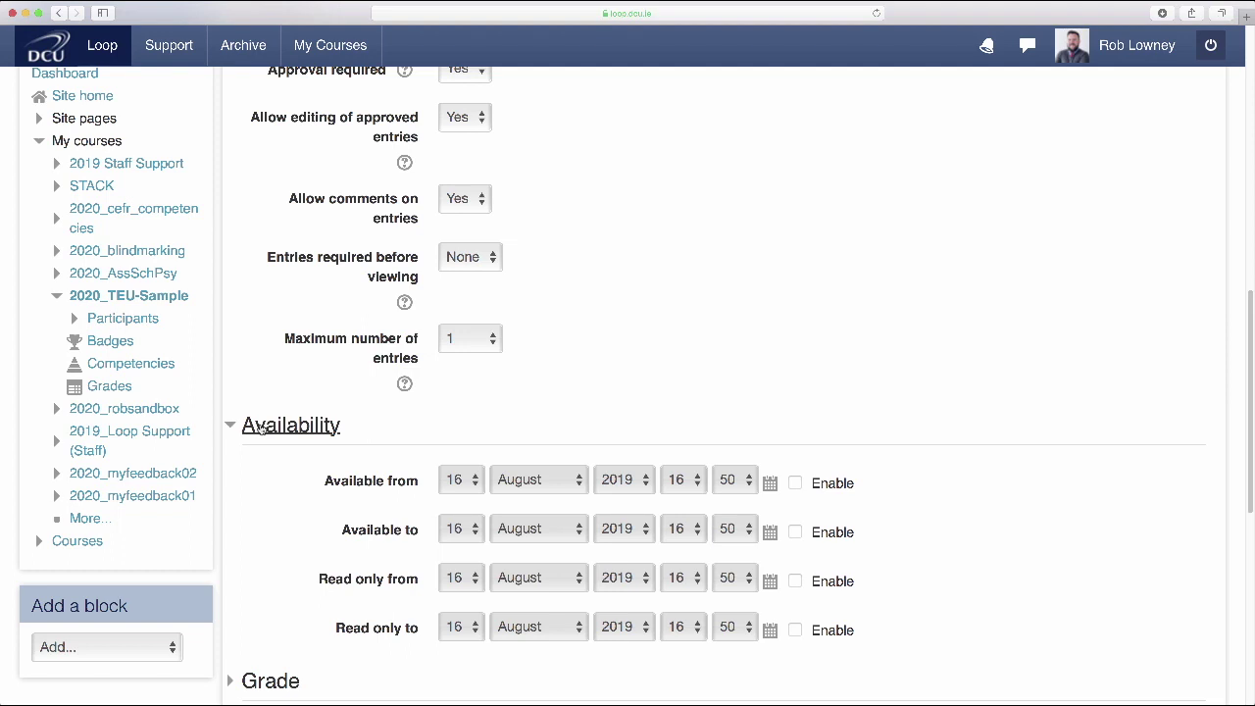
{"action": "left_click", "coordinate": [261, 427]}
{"action": "scroll", "coordinate": [294, 425], "scroll_direction": "down", "scroll_amount": 3}
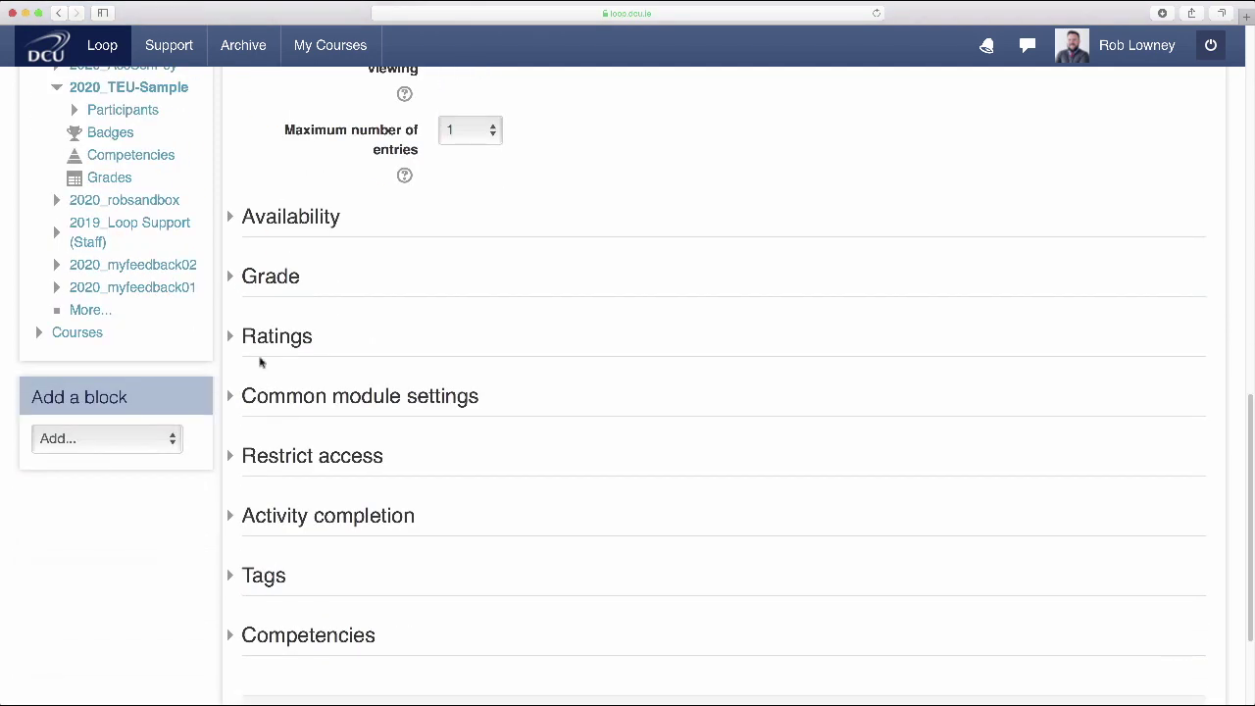
{"action": "left_click", "coordinate": [269, 339]}
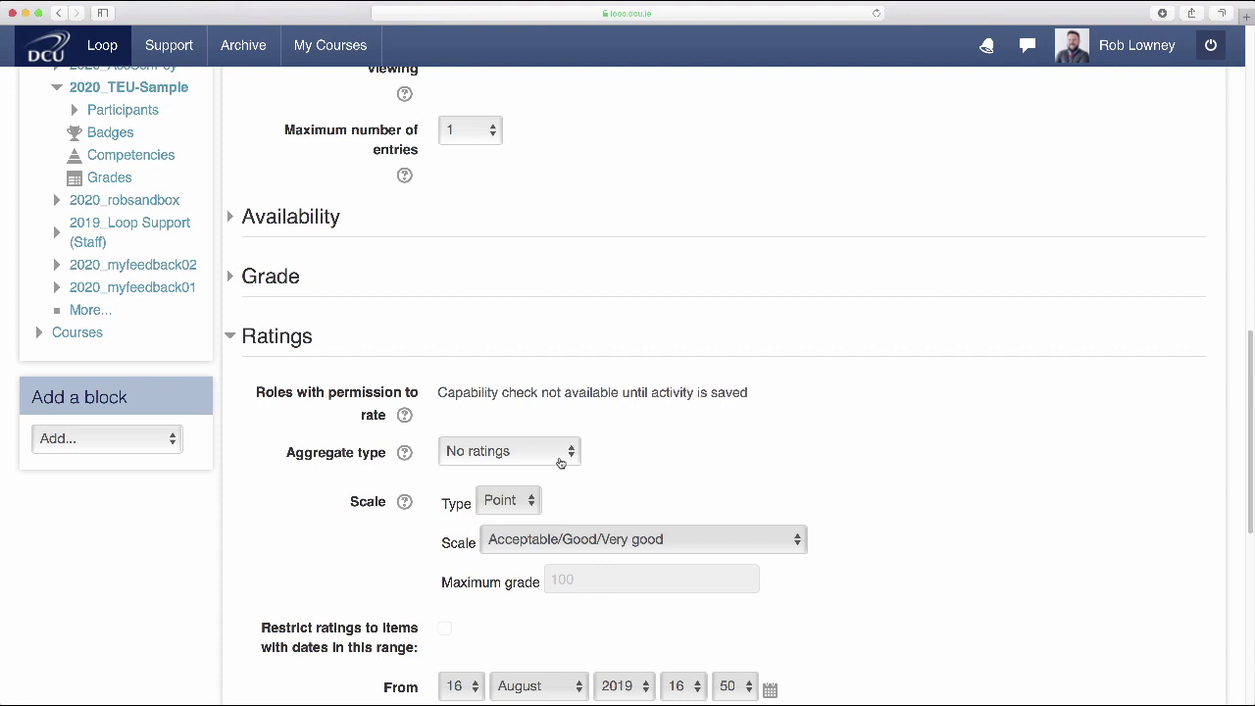
{"action": "left_click", "coordinate": [561, 462]}
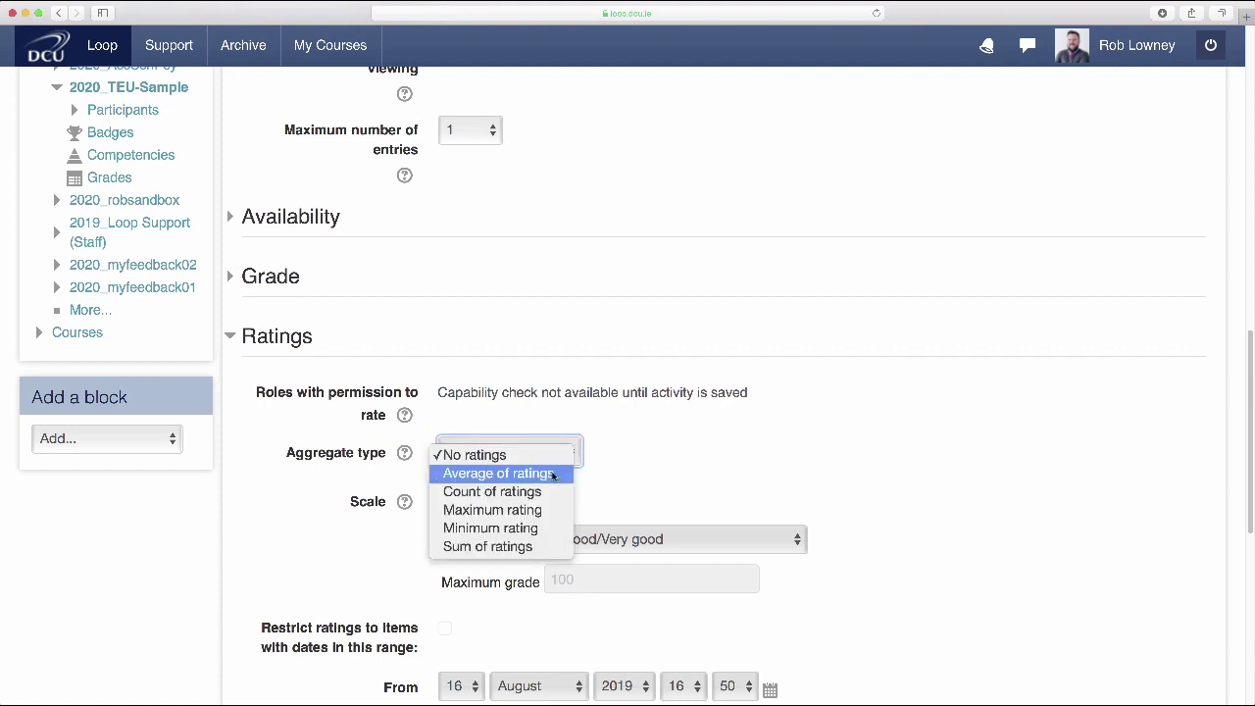
{"action": "left_click", "coordinate": [554, 475]}
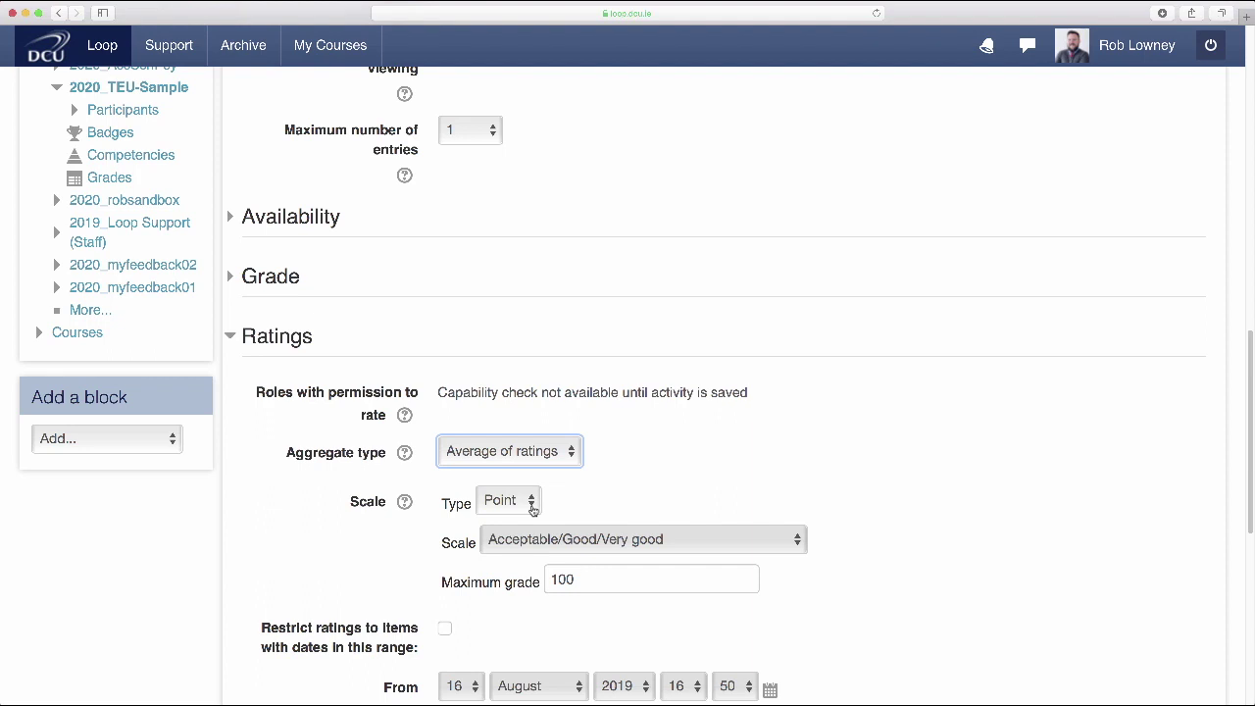
{"action": "left_click", "coordinate": [533, 507]}
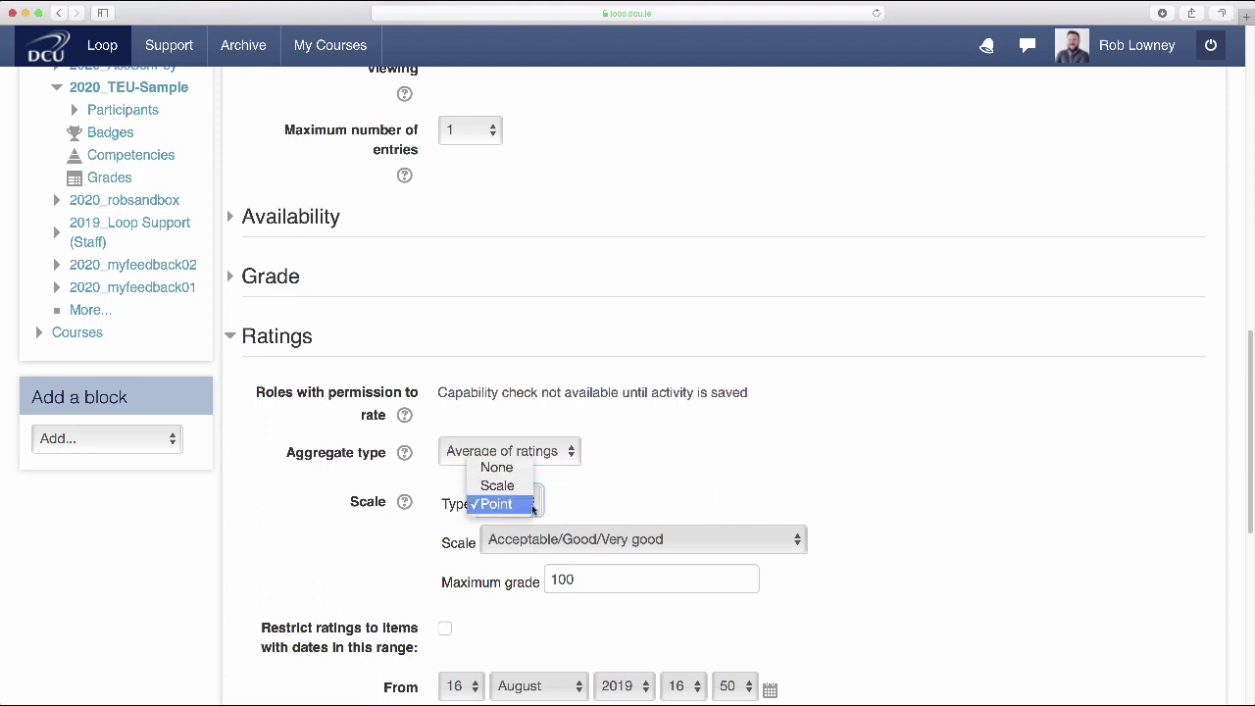
{"action": "left_click", "coordinate": [498, 486]}
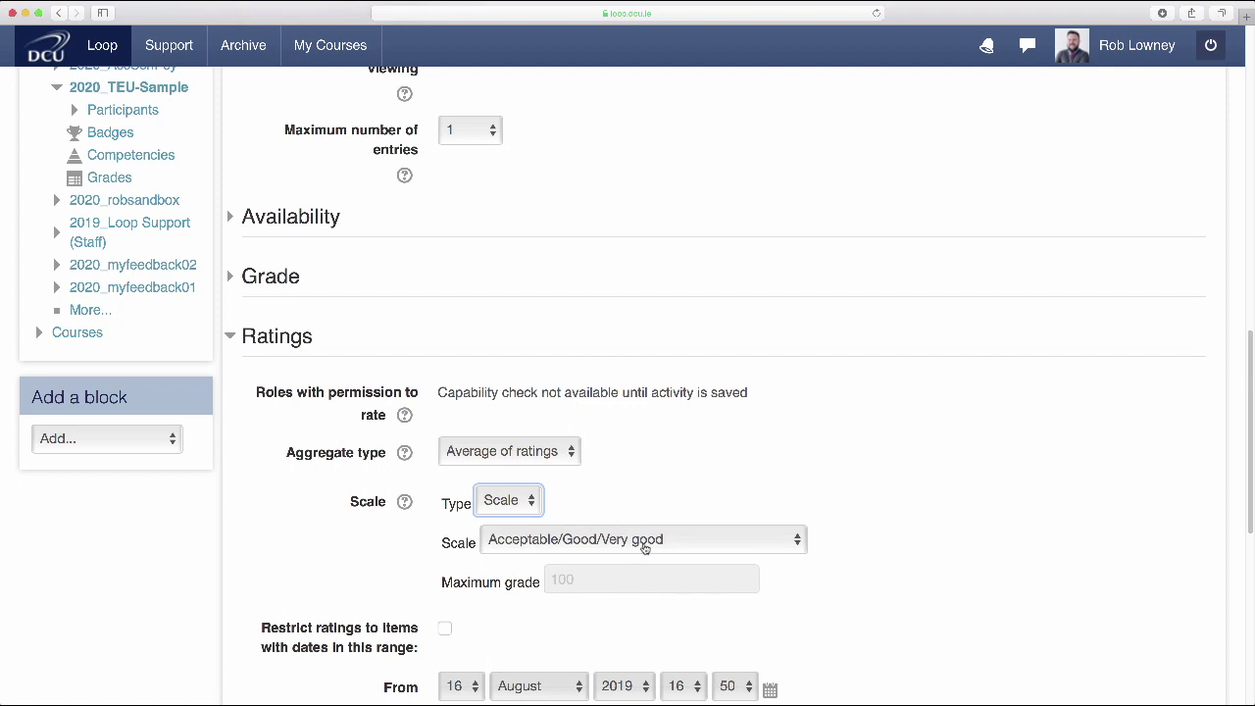
{"action": "left_click", "coordinate": [644, 548]}
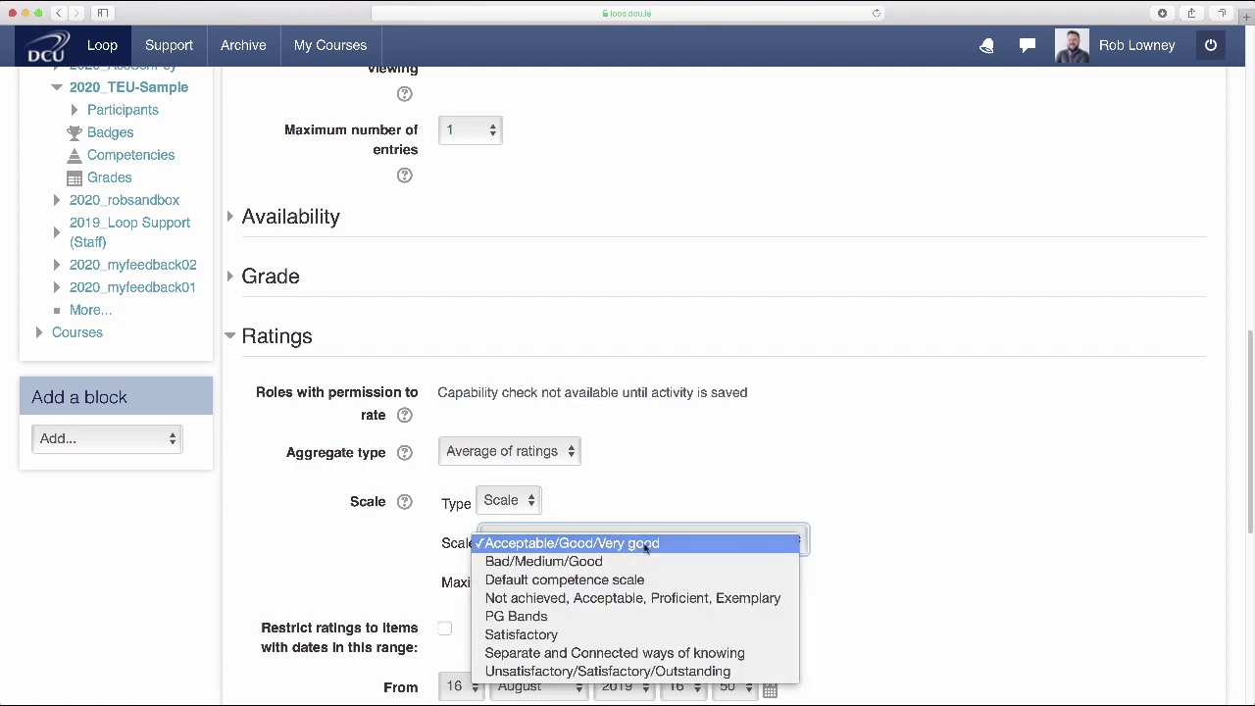
{"action": "left_click", "coordinate": [643, 545]}
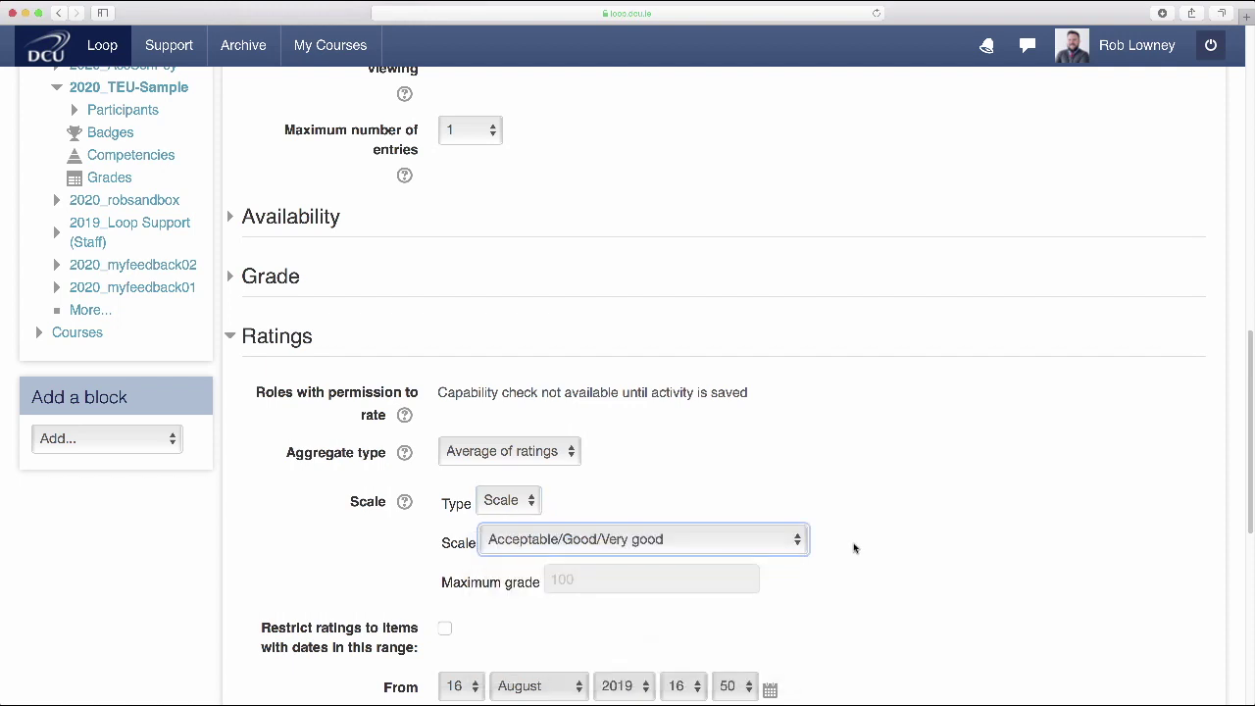
{"action": "scroll", "coordinate": [854, 547], "scroll_direction": "down", "scroll_amount": 5}
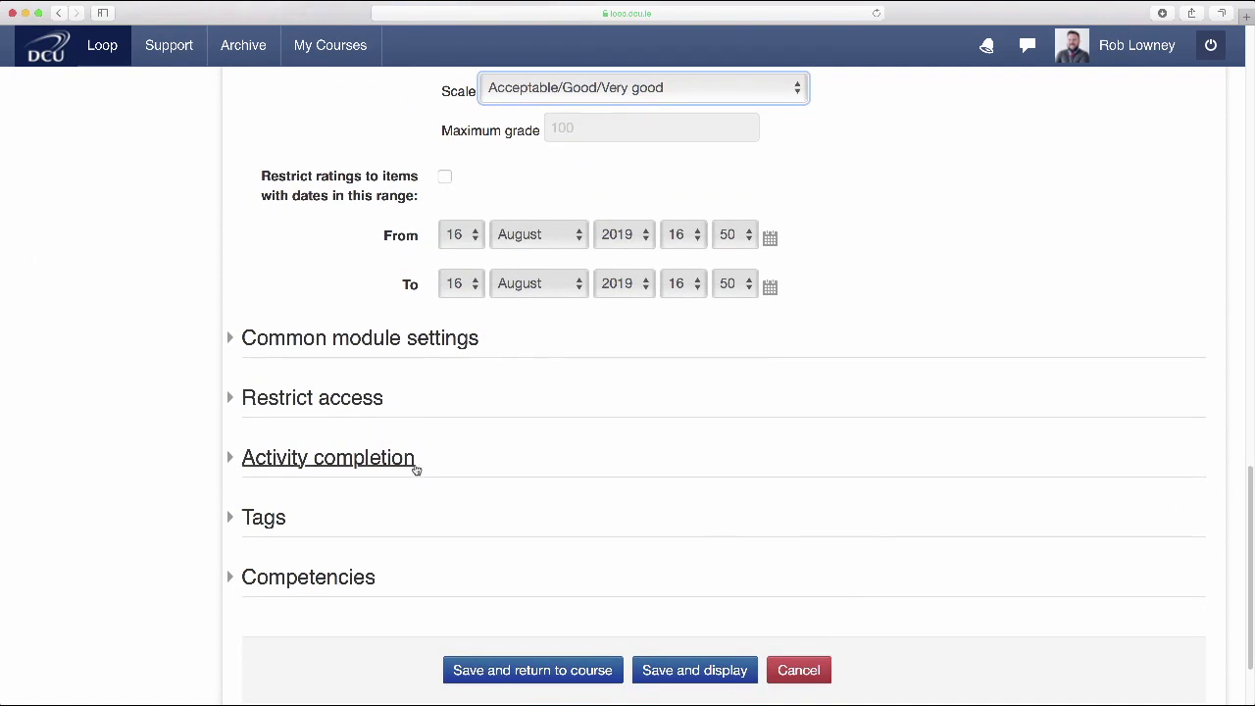
- Require a view, a grade and entries for completion, save, and open the database
{"action": "left_click", "coordinate": [415, 470]}
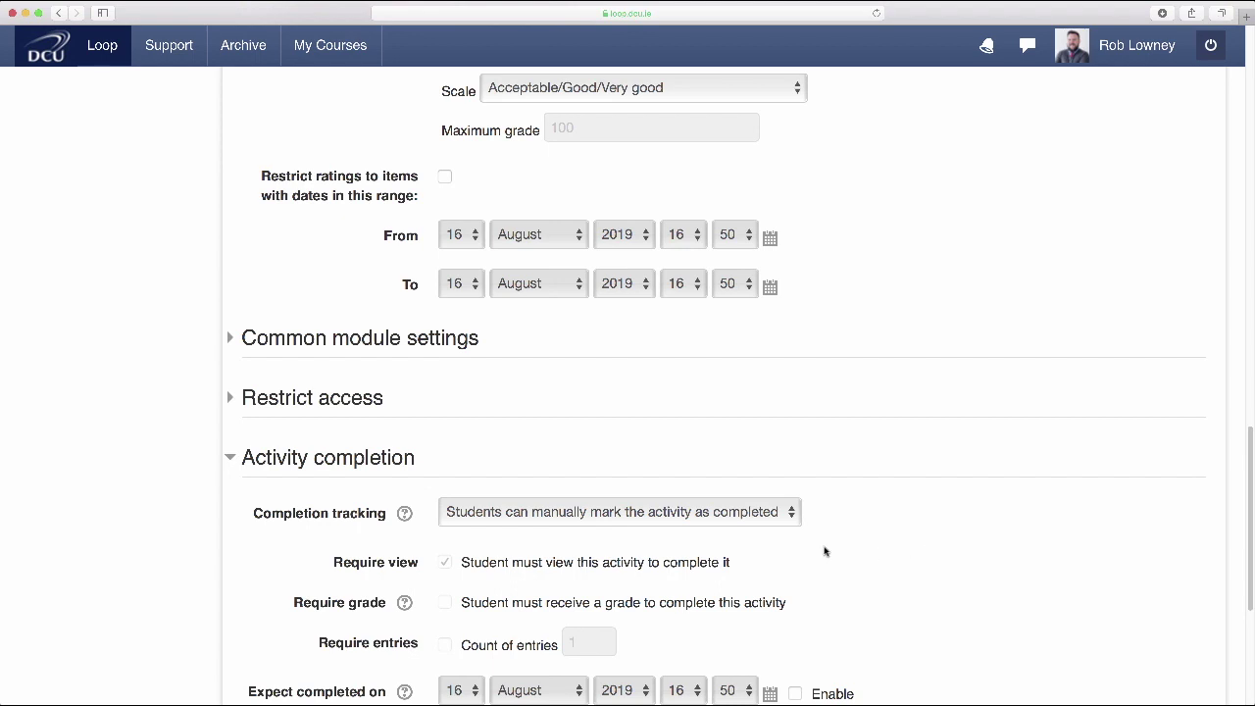
{"action": "left_click", "coordinate": [762, 512]}
{"action": "left_click", "coordinate": [752, 530]}
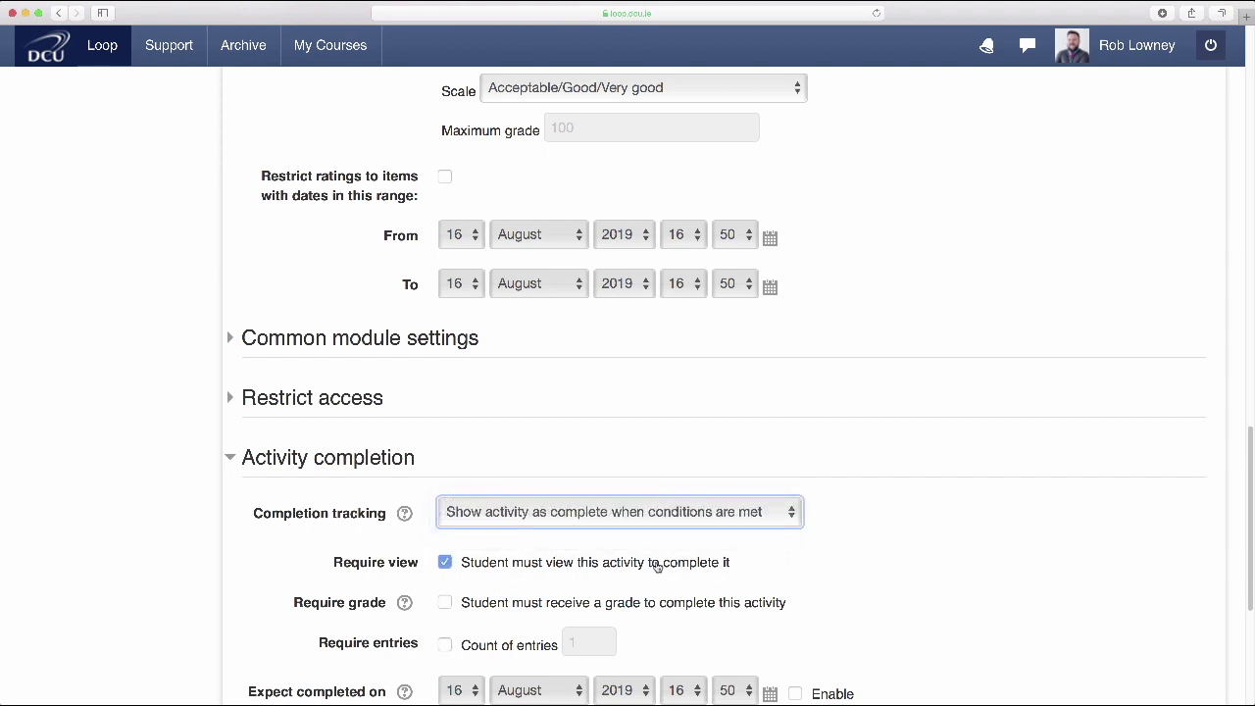
{"action": "left_click", "coordinate": [665, 602]}
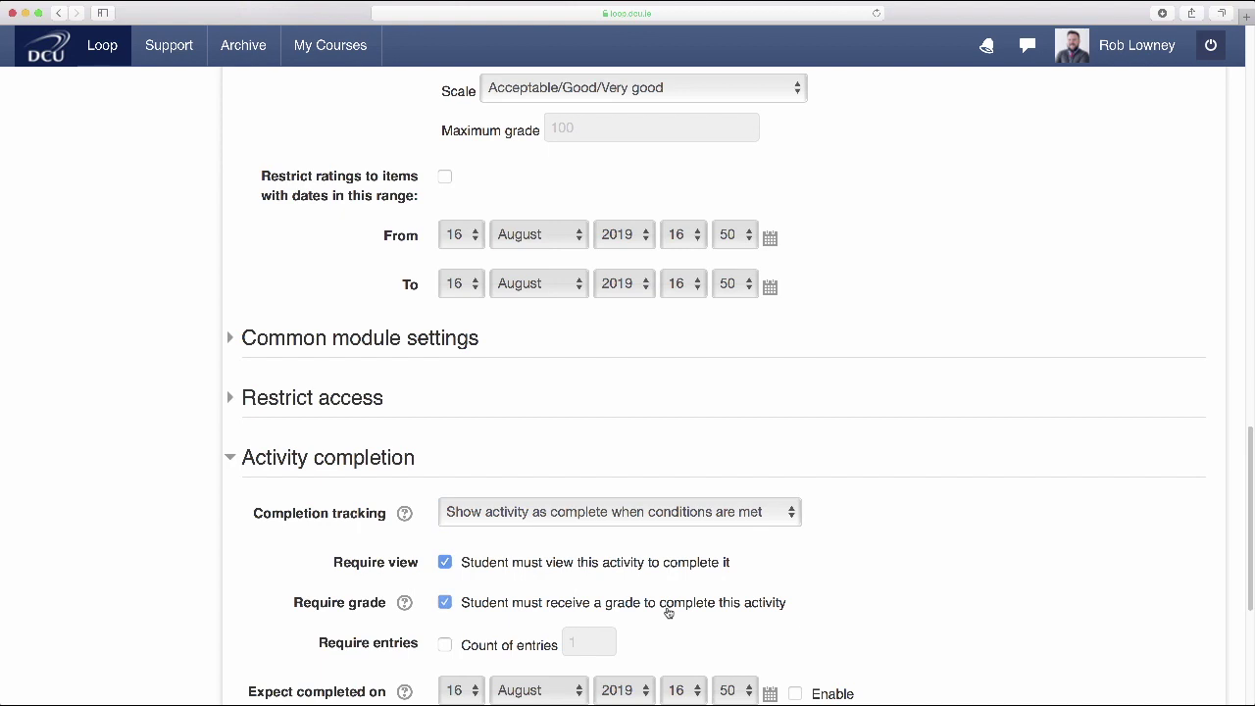
{"action": "scroll", "coordinate": [666, 611], "scroll_direction": "down", "scroll_amount": 1}
{"action": "scroll", "coordinate": [666, 611], "scroll_direction": "down", "scroll_amount": 2}
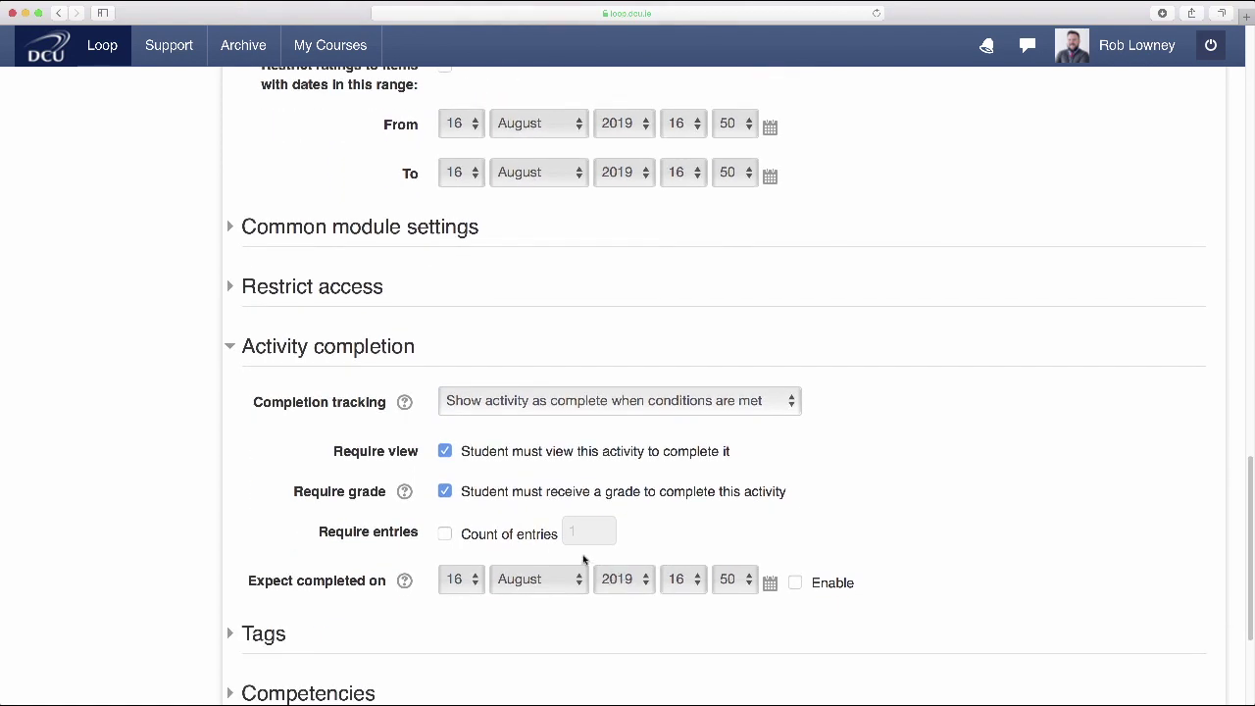
{"action": "left_click", "coordinate": [506, 535]}
{"action": "left_click", "coordinate": [506, 534]}
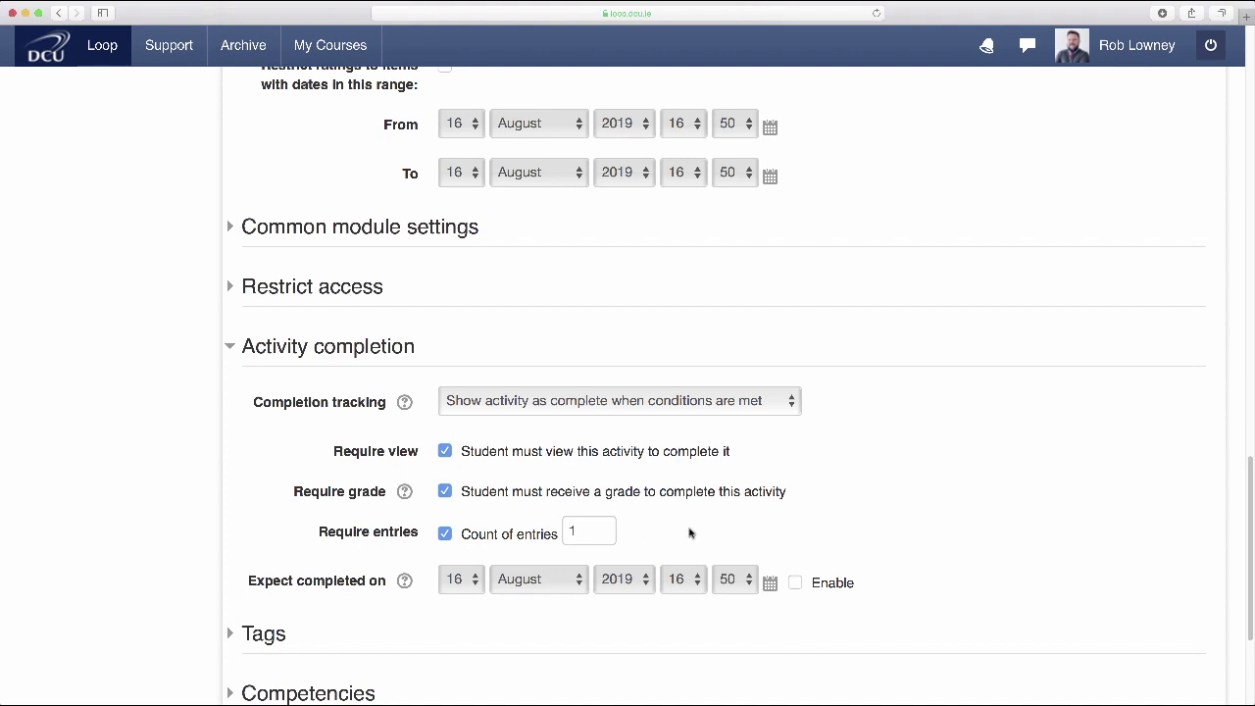
{"action": "scroll", "coordinate": [650, 529], "scroll_direction": "down", "scroll_amount": 5}
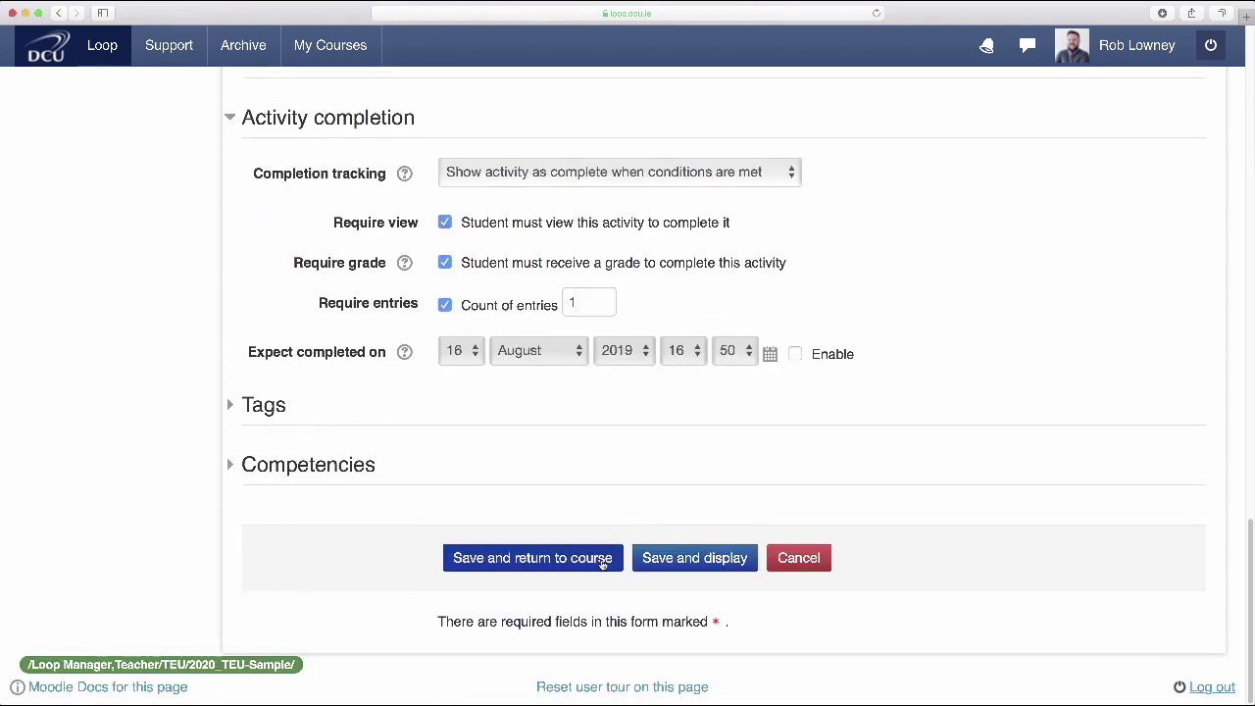
{"action": "left_click", "coordinate": [602, 558]}
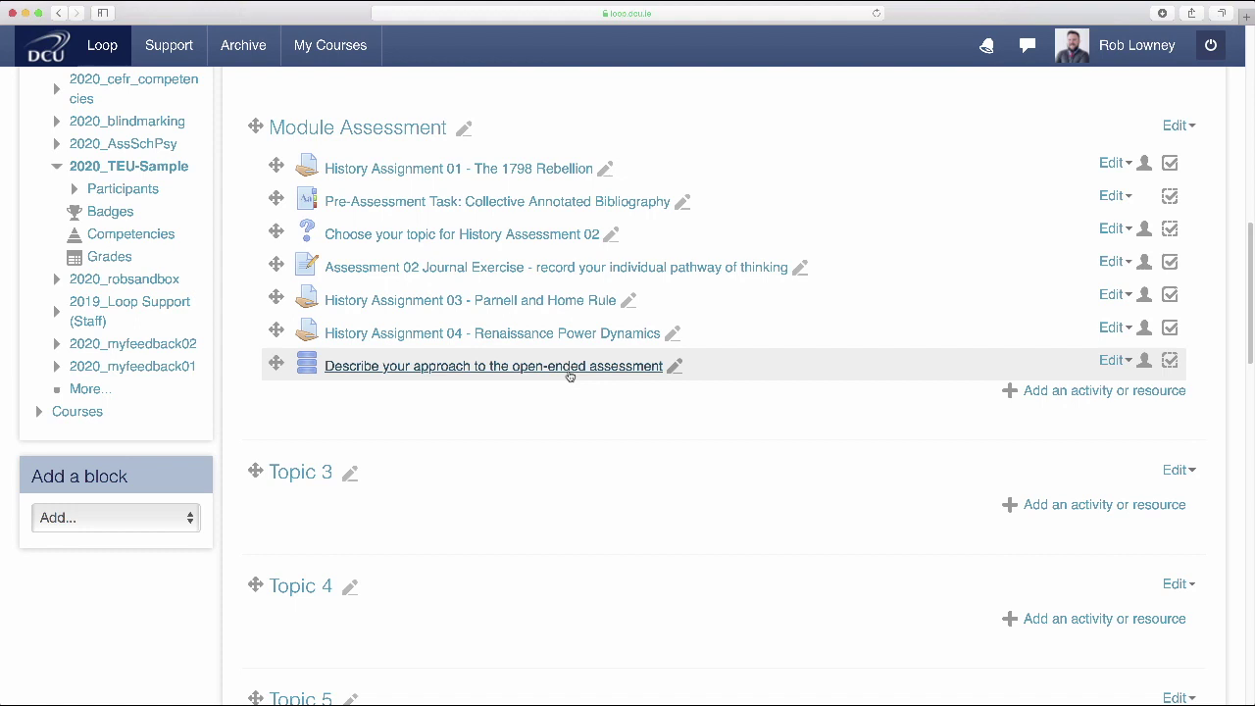
{"action": "left_click", "coordinate": [569, 371]}
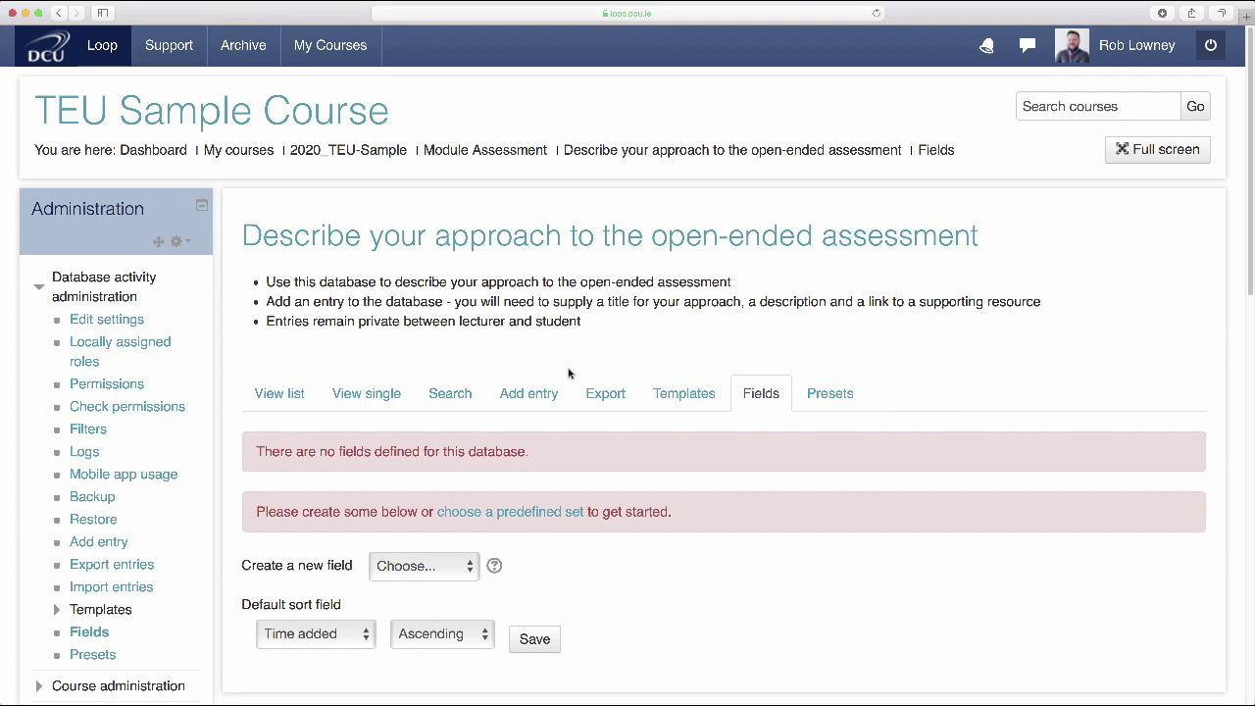
- Add a required Text input field named 'Assessment title'
{"action": "left_click", "coordinate": [471, 573]}
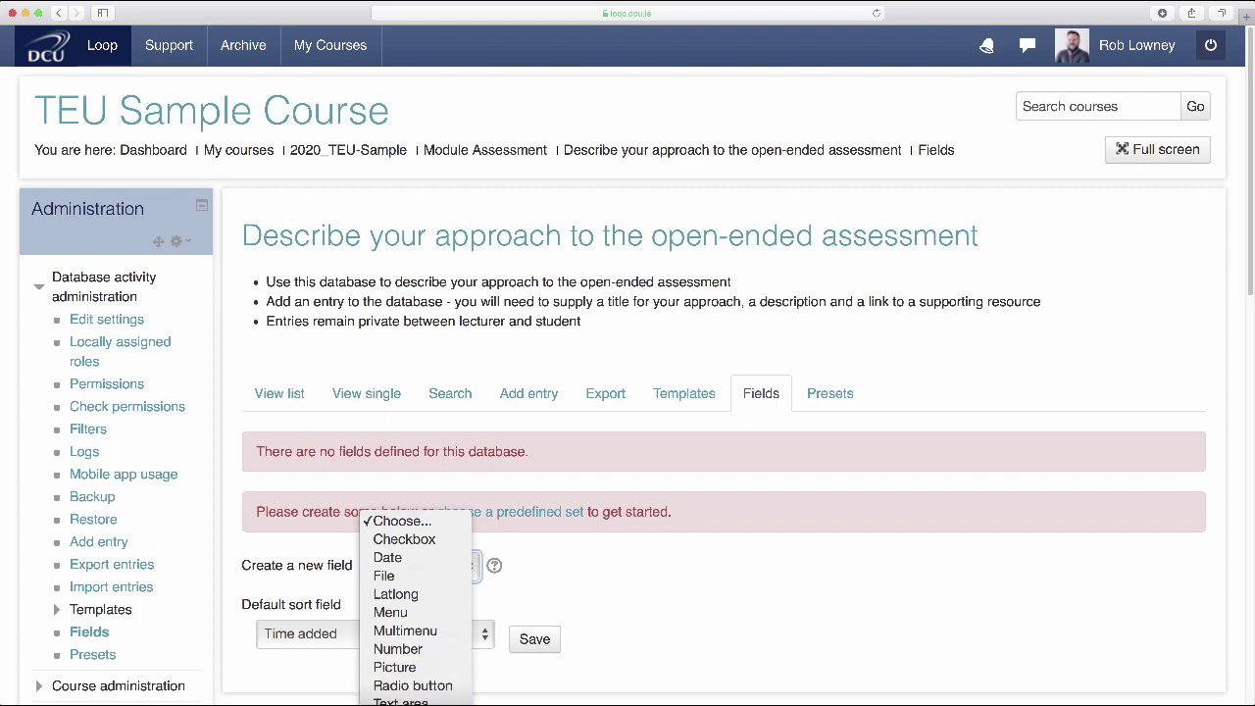
{"action": "key", "text": "Return"}
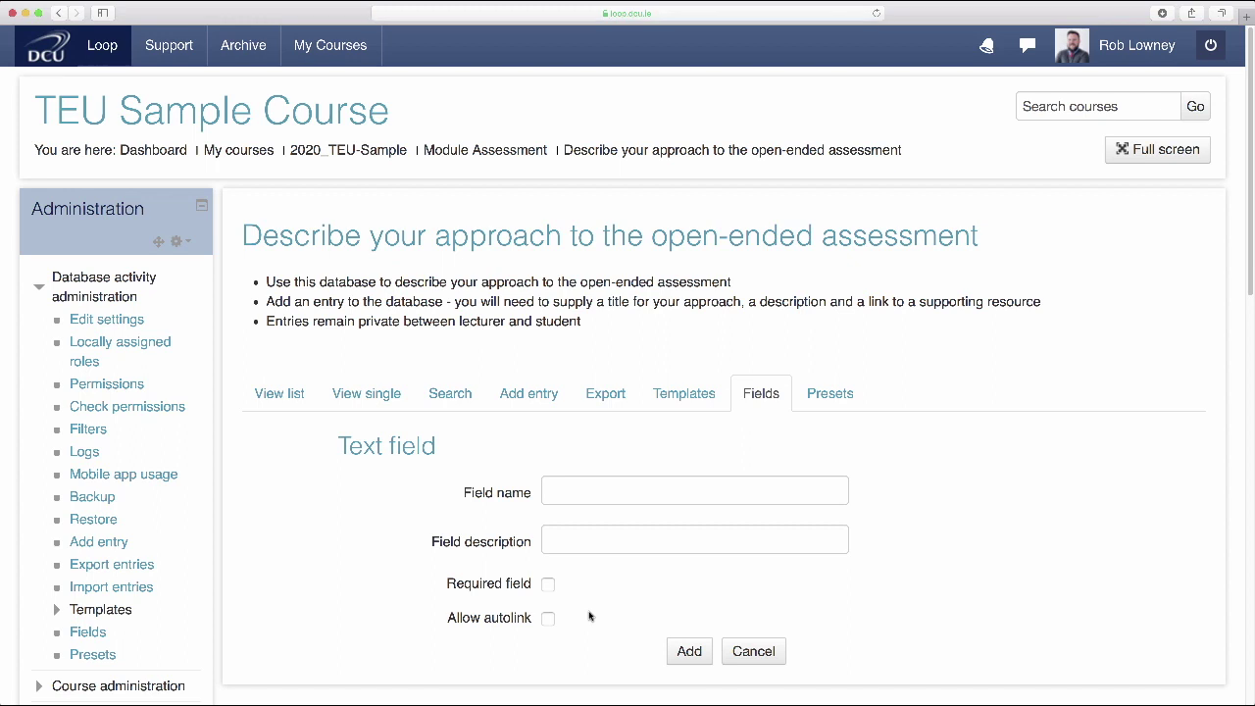
{"action": "left_click", "coordinate": [547, 488]}
{"action": "type", "text": "Assessment title"}
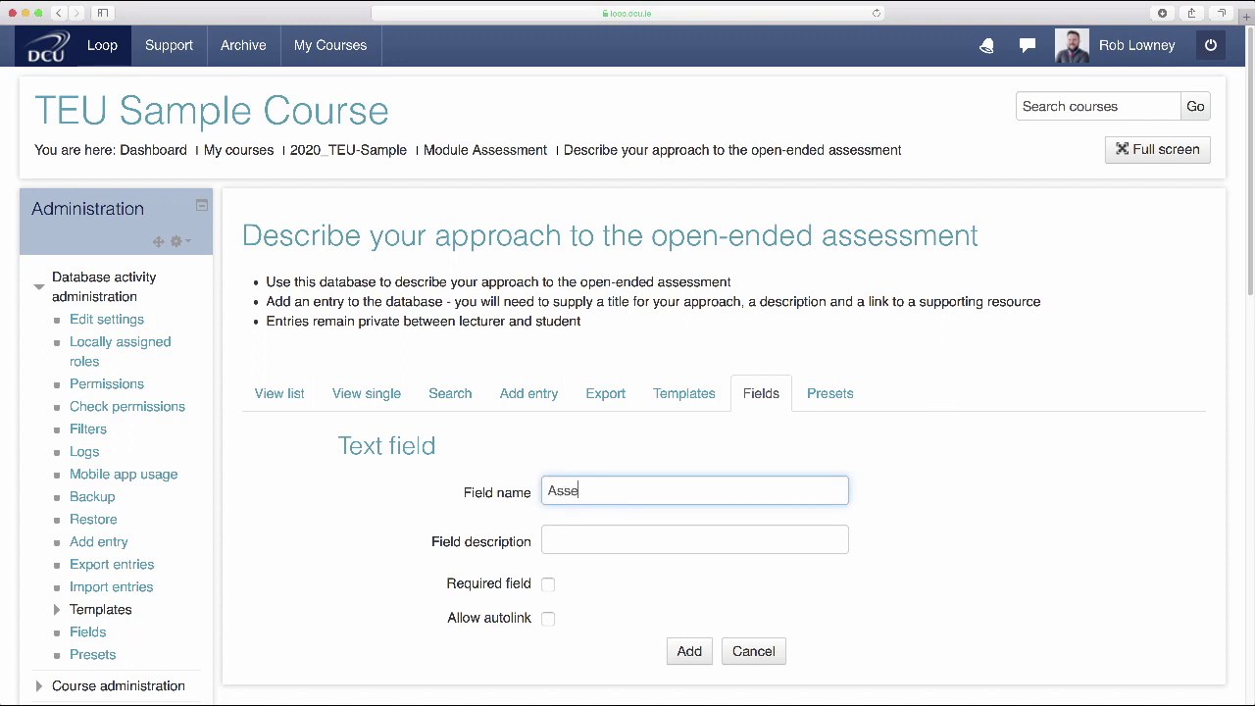
{"action": "left_click", "coordinate": [548, 584]}
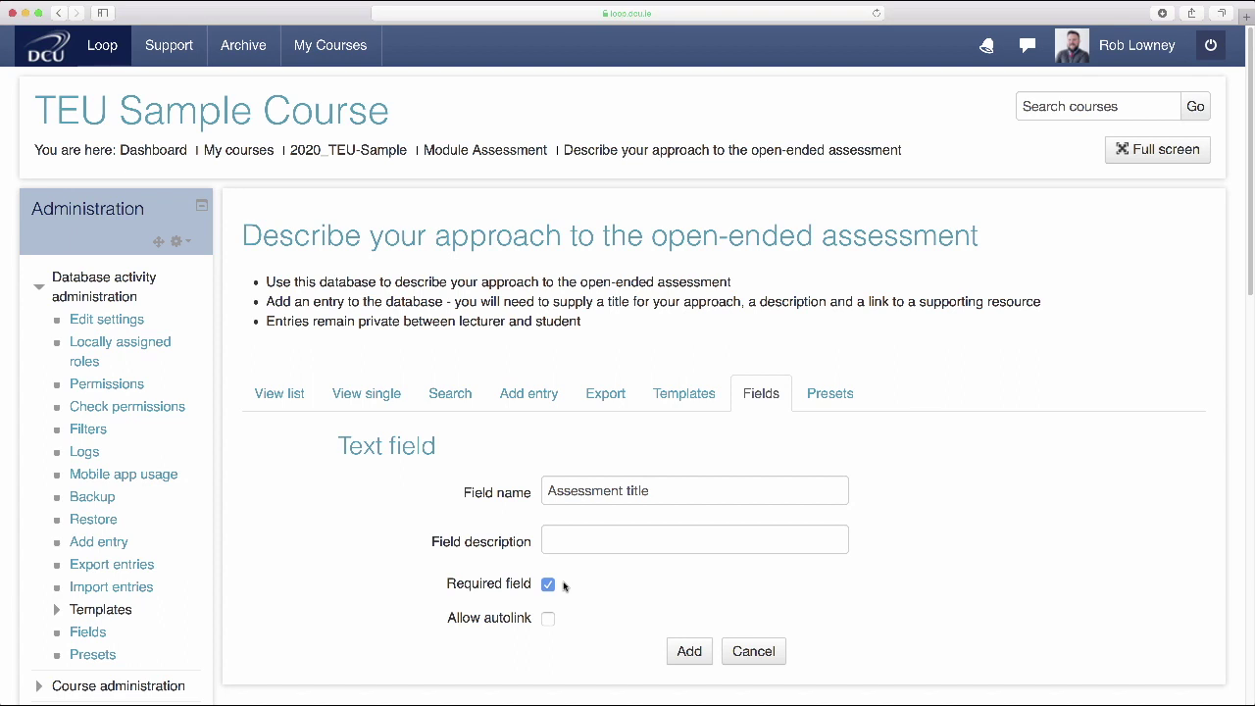
{"action": "left_click", "coordinate": [691, 663]}
{"action": "scroll", "coordinate": [689, 662], "scroll_direction": "down", "scroll_amount": 2}
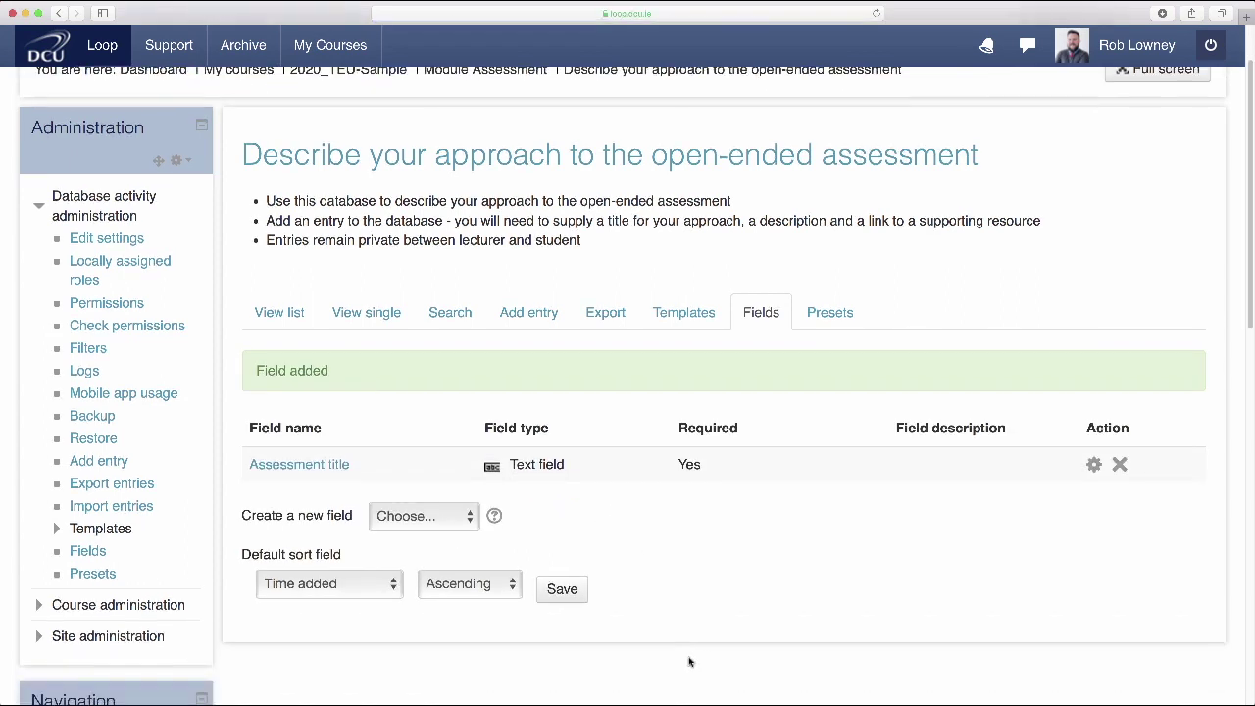
- Create a required Text area field named 'Assessment summary'
{"action": "scroll", "coordinate": [689, 662], "scroll_direction": "down", "scroll_amount": 1}
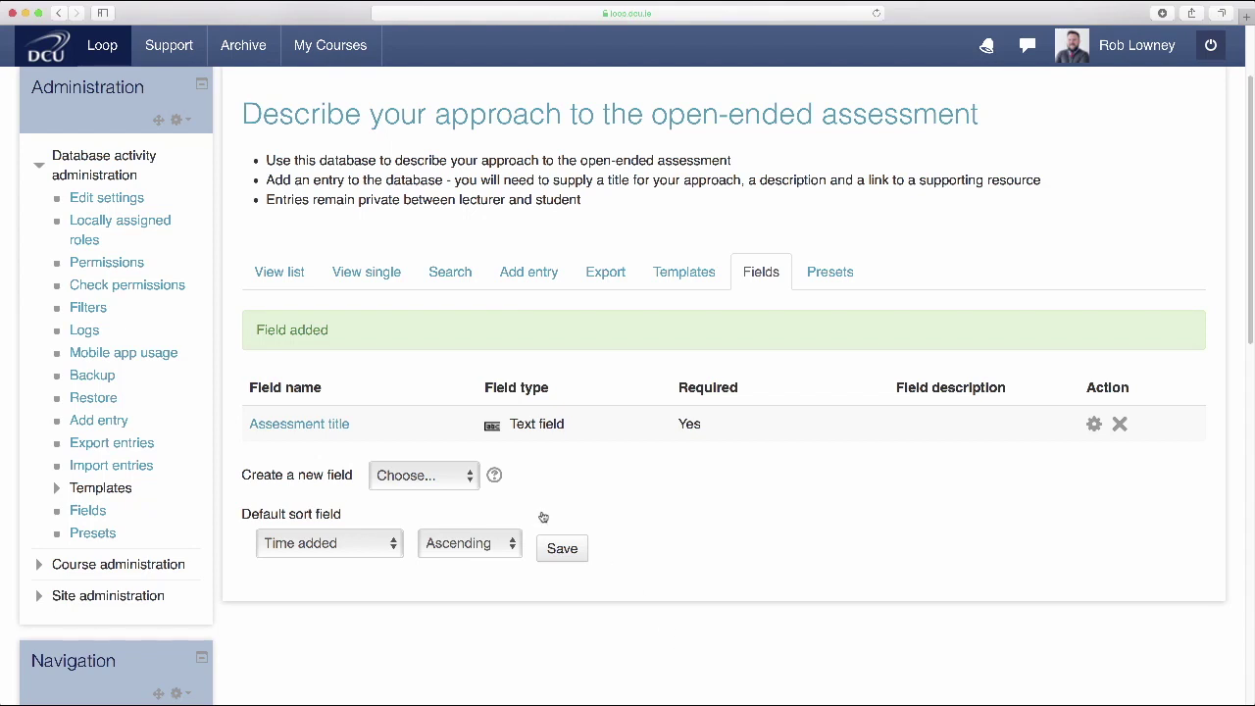
{"action": "left_click", "coordinate": [464, 478]}
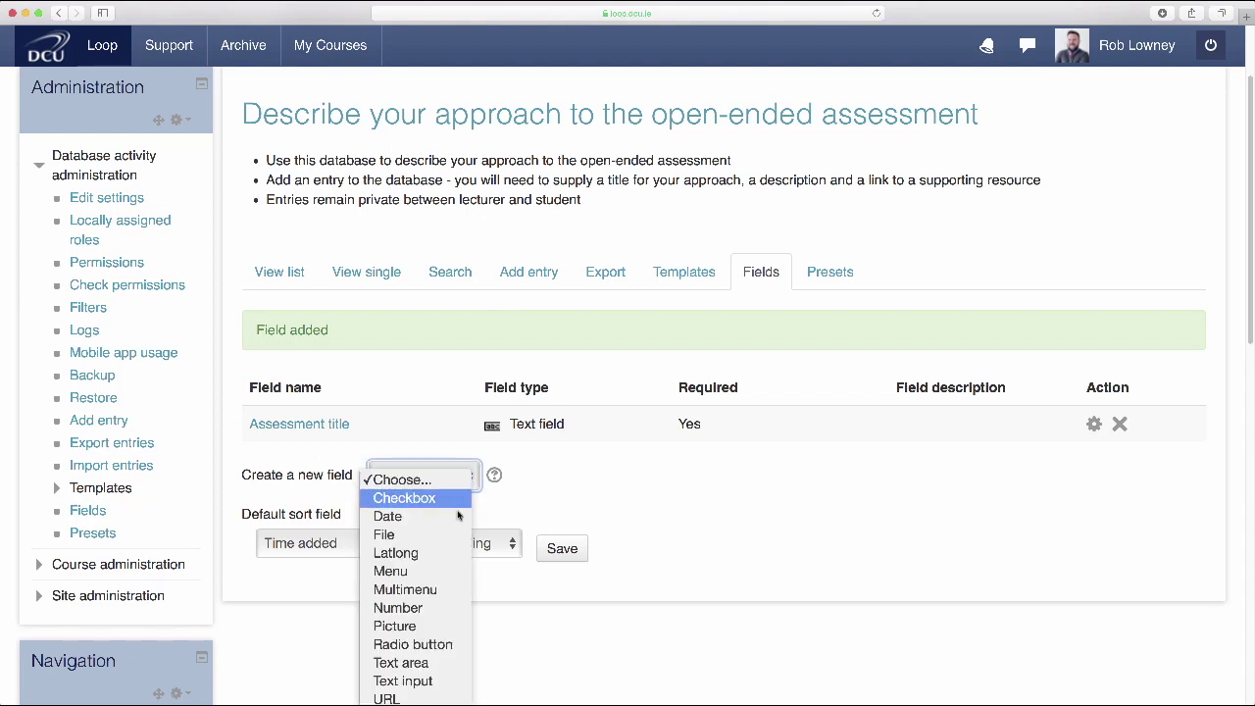
{"action": "left_click", "coordinate": [428, 665]}
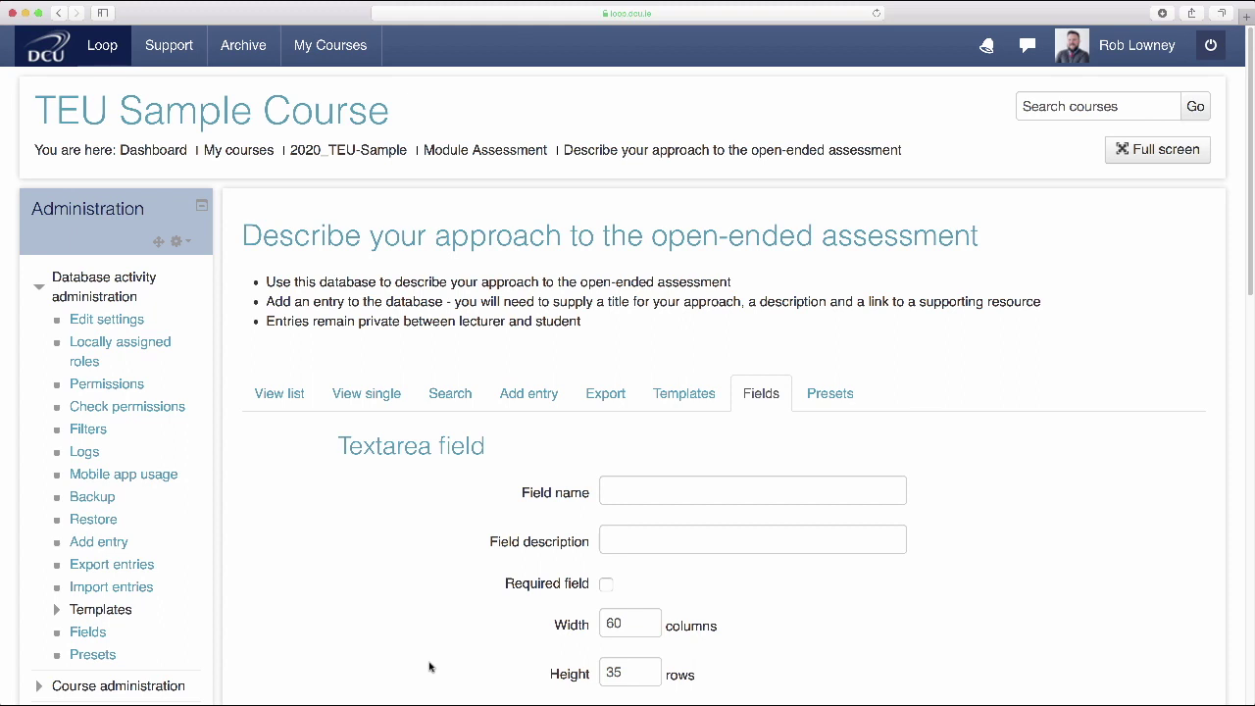
{"action": "left_click", "coordinate": [606, 484]}
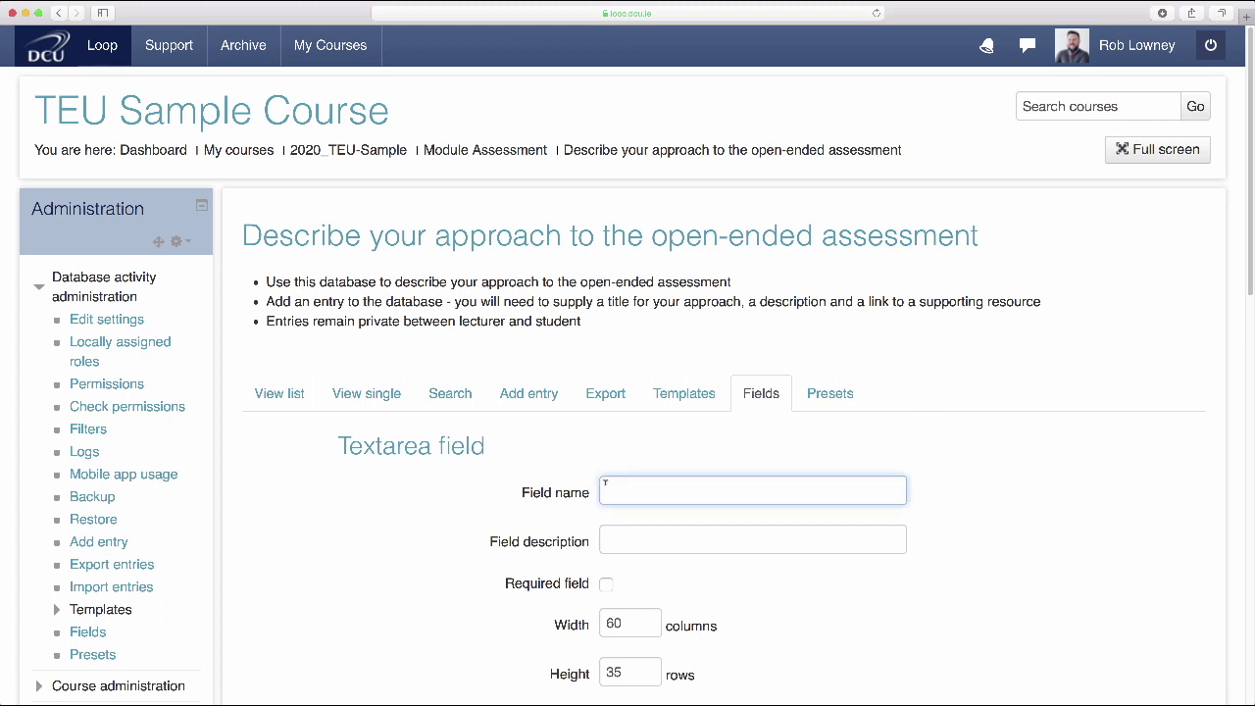
{"action": "type", "text": "Assessment summary"}
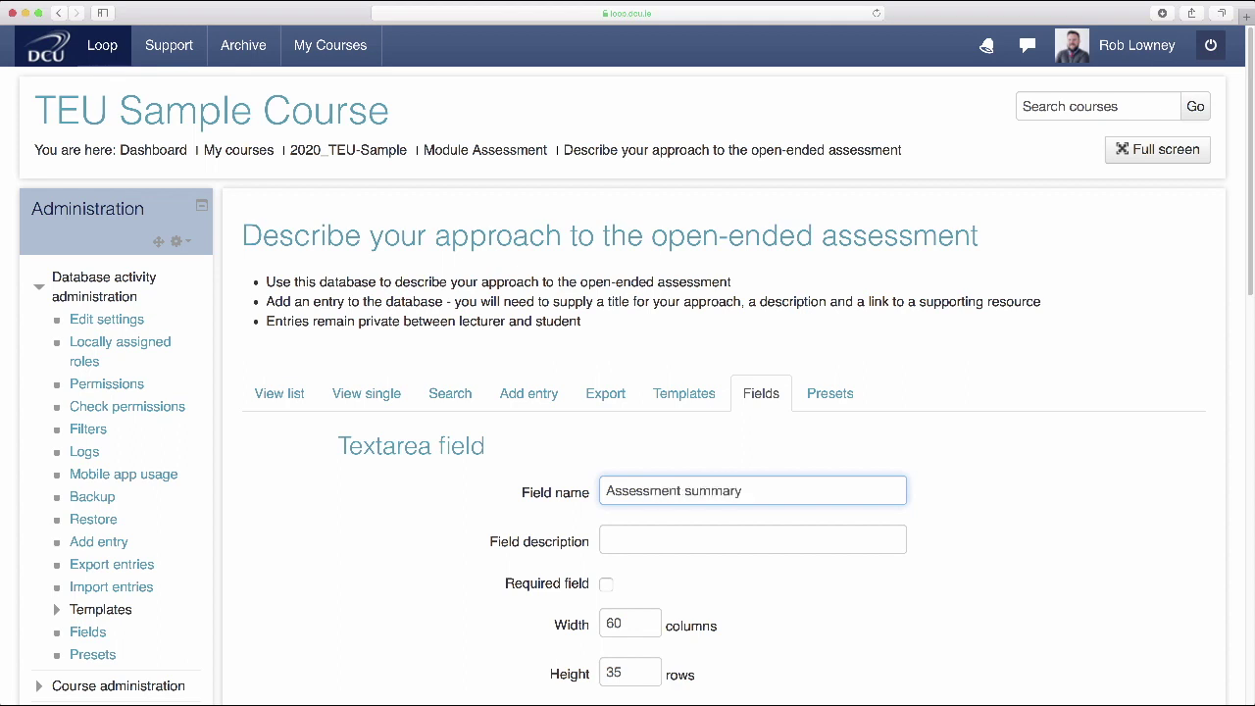
{"action": "left_click", "coordinate": [605, 585]}
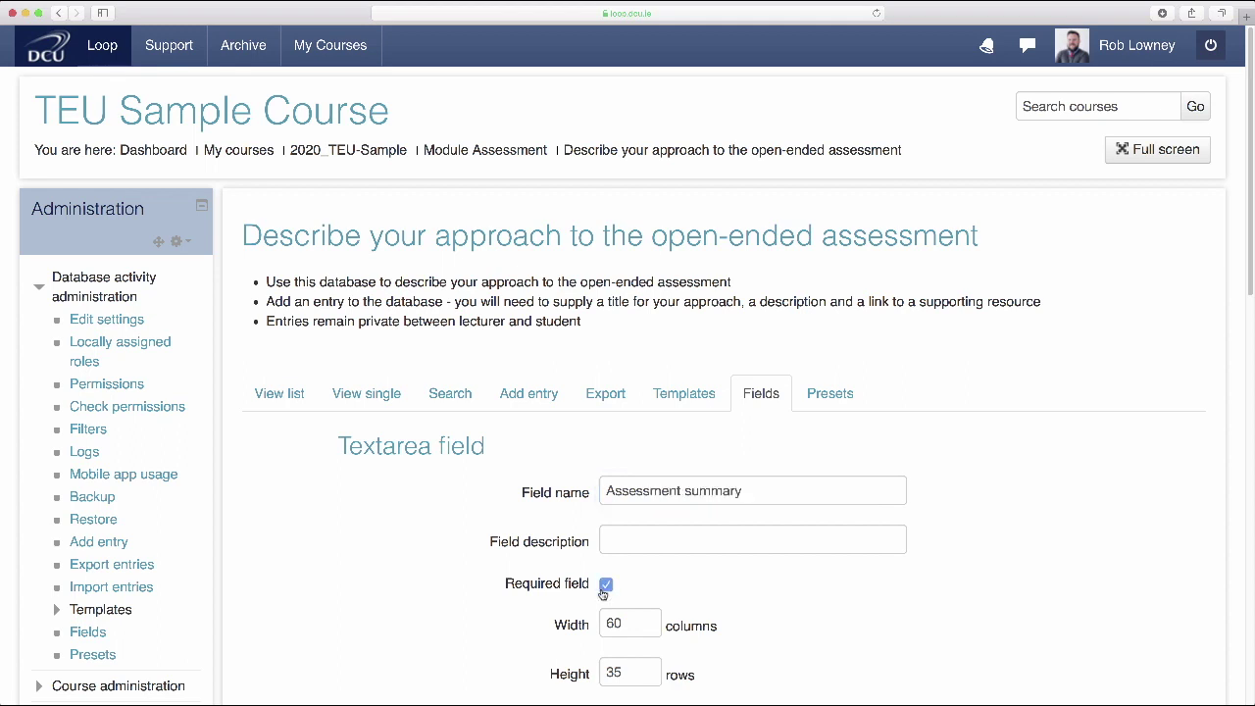
{"action": "scroll", "coordinate": [602, 592], "scroll_direction": "down", "scroll_amount": 8}
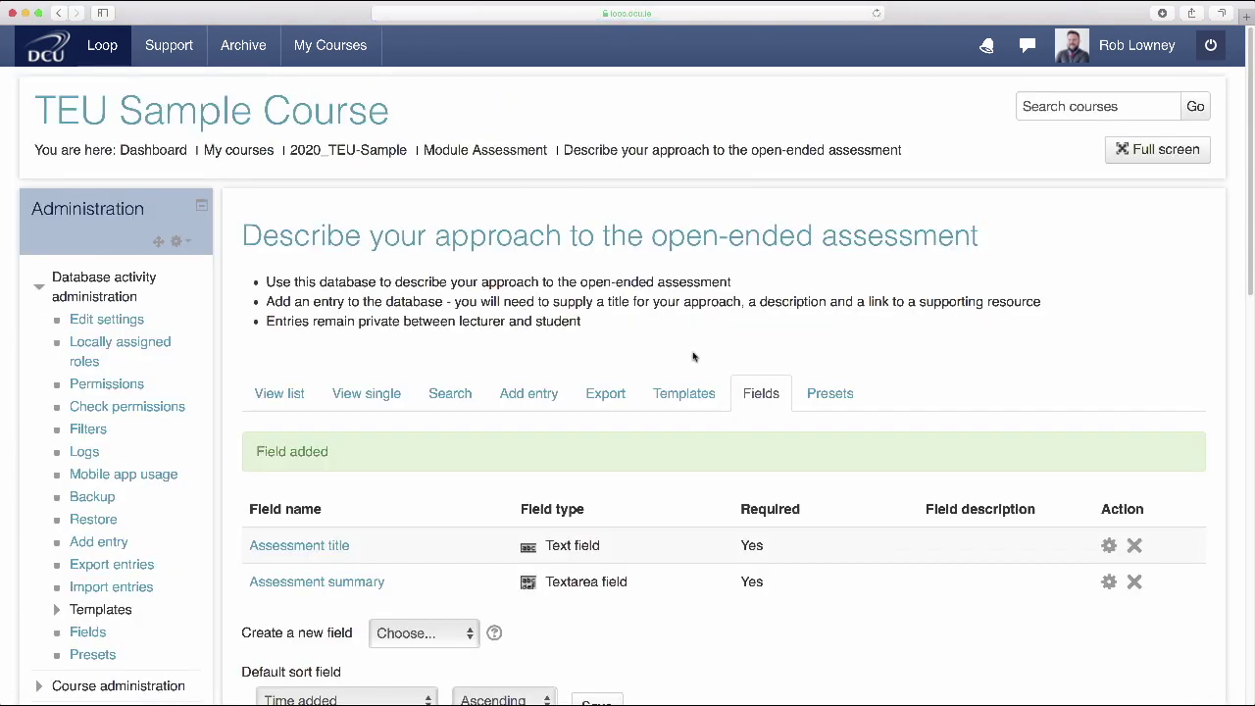
{"action": "scroll", "coordinate": [575, 434], "scroll_direction": "down", "scroll_amount": 4}
- Add a URL field 'Link to supporting article' that opens links in a new window
{"action": "left_click", "coordinate": [455, 452]}
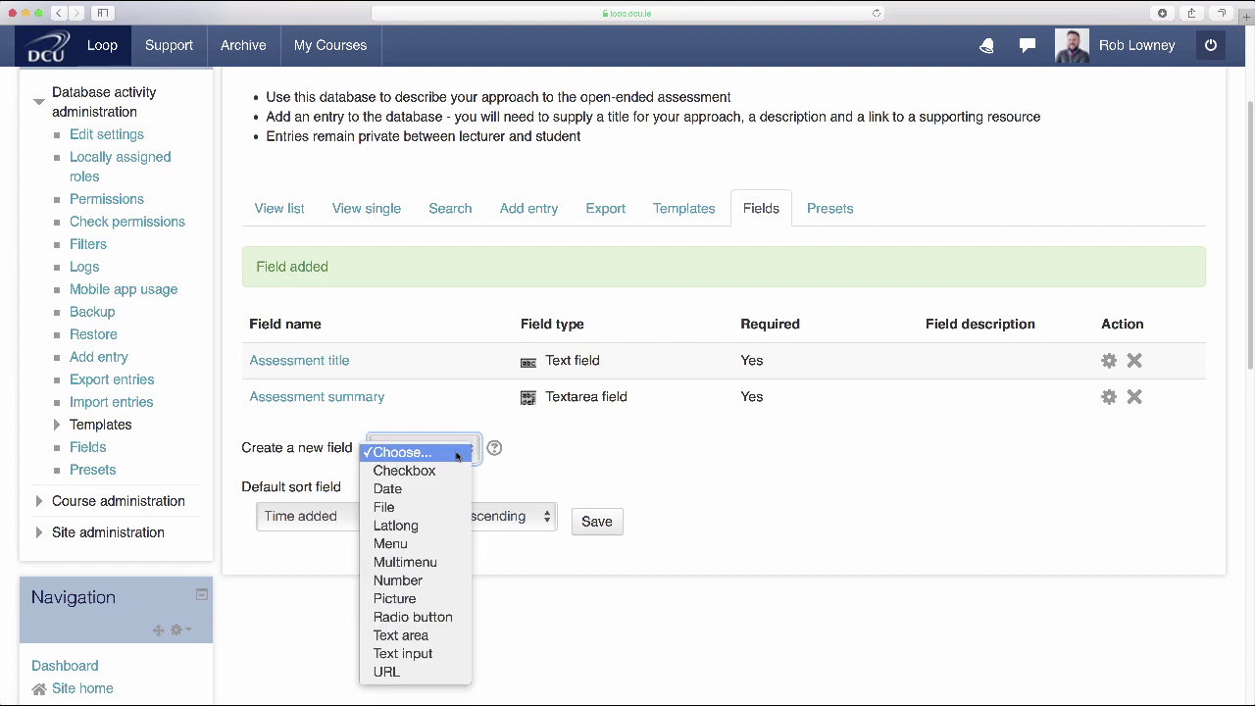
{"action": "left_click", "coordinate": [387, 672]}
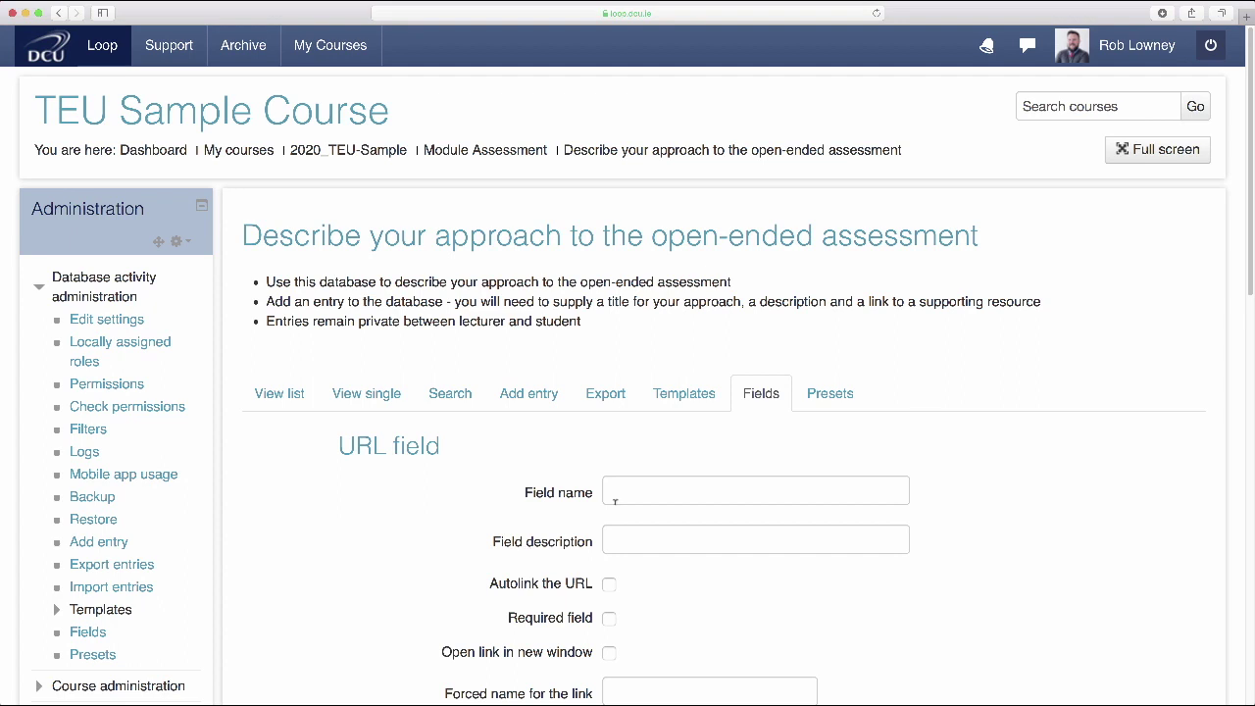
{"action": "left_click", "coordinate": [650, 492]}
{"action": "type", "text": "Link to supporting article"}
{"action": "scroll", "coordinate": [622, 493], "scroll_direction": "down", "scroll_amount": 3}
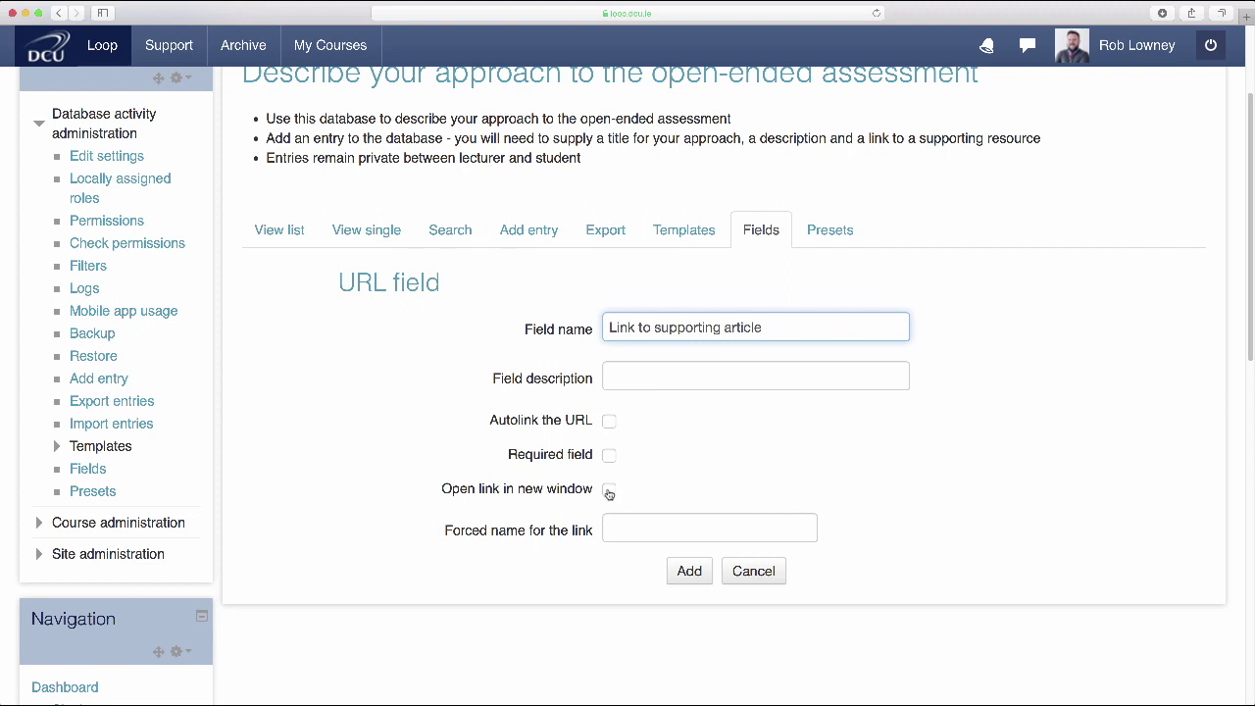
{"action": "left_click", "coordinate": [609, 491]}
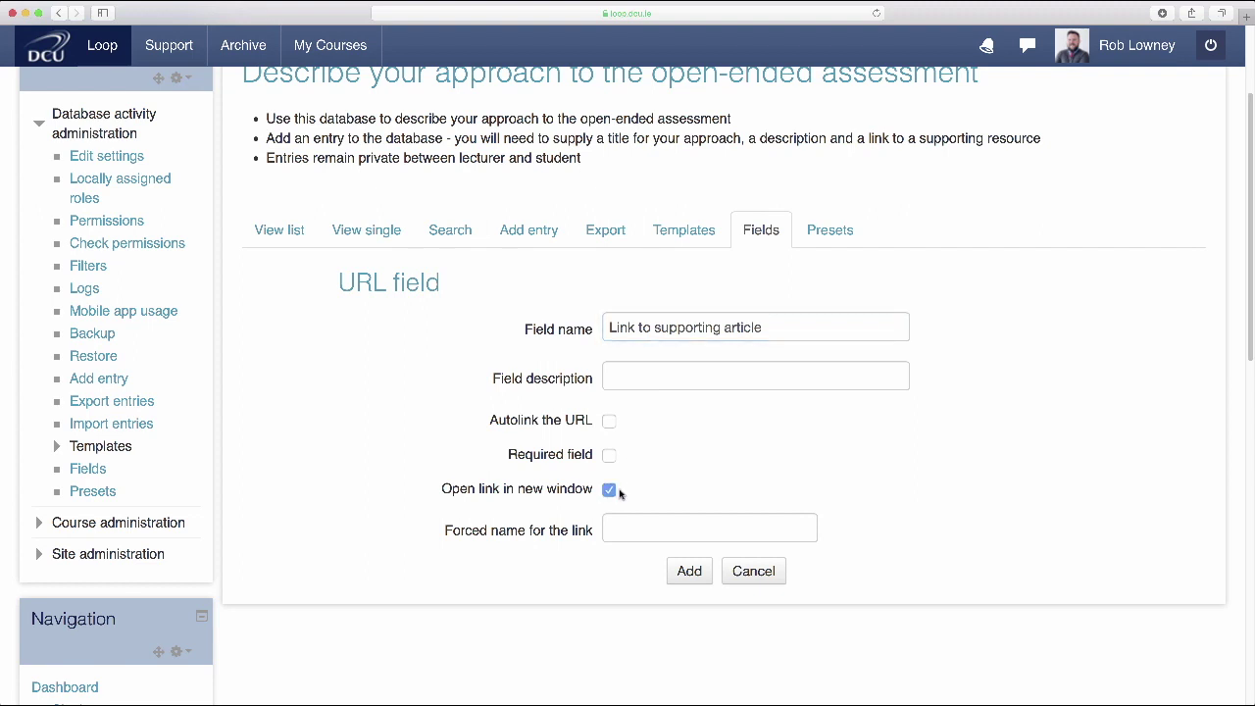
{"action": "left_click", "coordinate": [687, 573]}
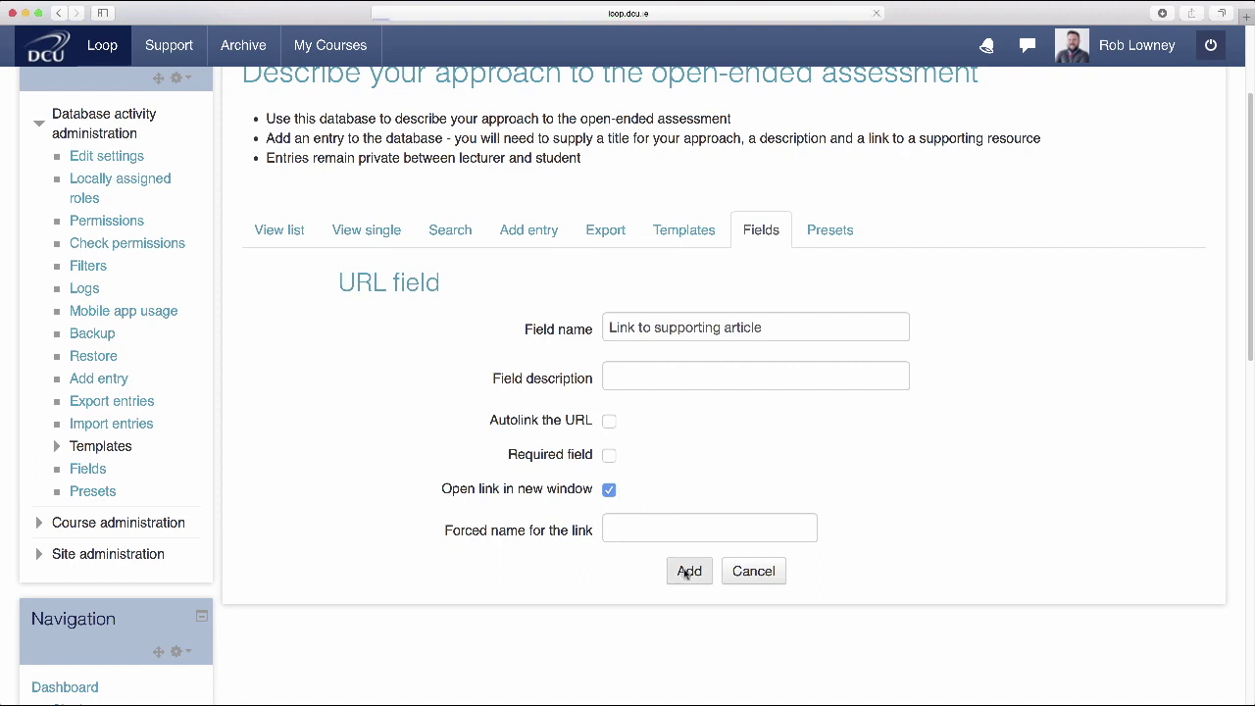
{"action": "scroll", "coordinate": [684, 573], "scroll_direction": "down", "scroll_amount": 1}
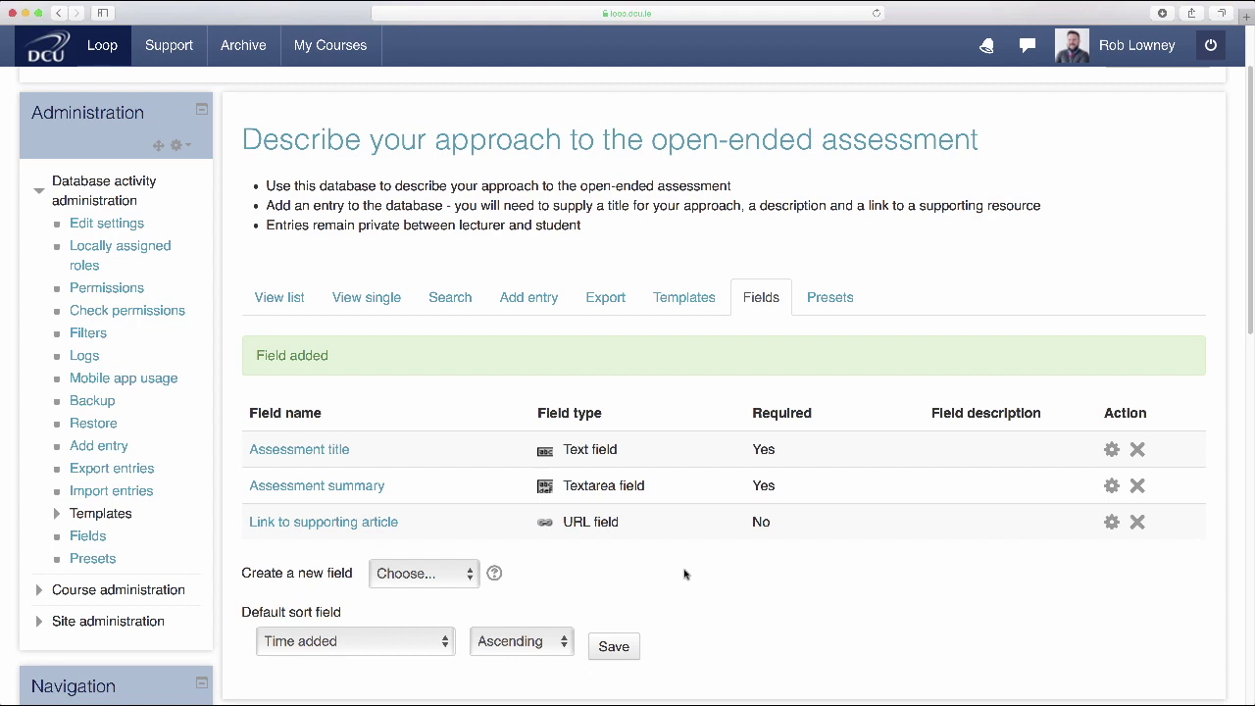
- Open Templates and scroll through the Single template's three field labels and Tags
{"action": "left_click", "coordinate": [691, 300]}
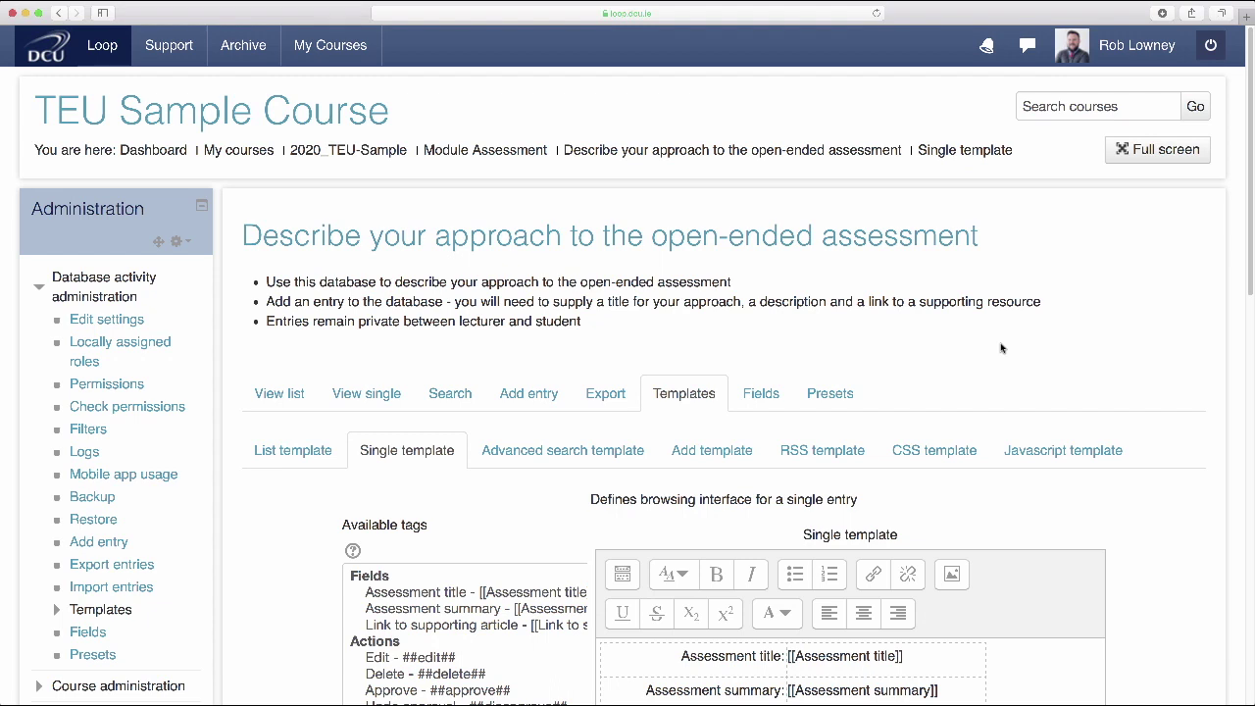
{"action": "scroll", "coordinate": [1001, 348], "scroll_direction": "down", "scroll_amount": 2}
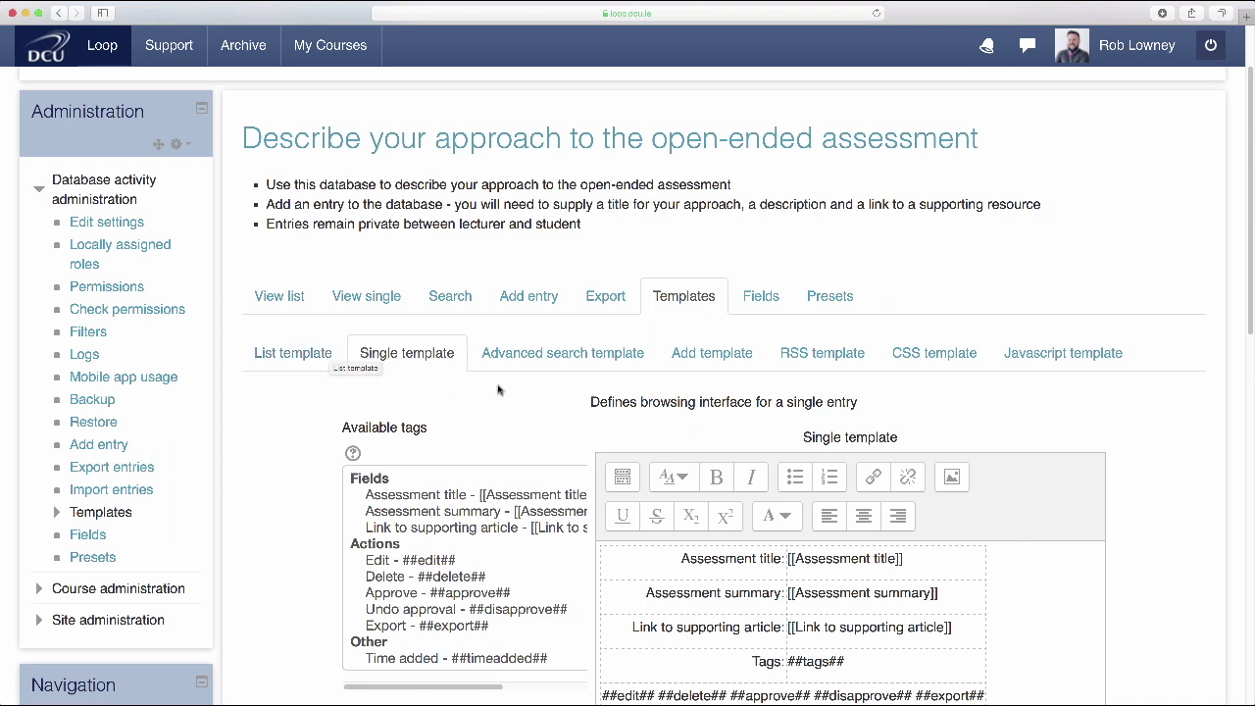
{"action": "scroll", "coordinate": [509, 412], "scroll_direction": "down", "scroll_amount": 3}
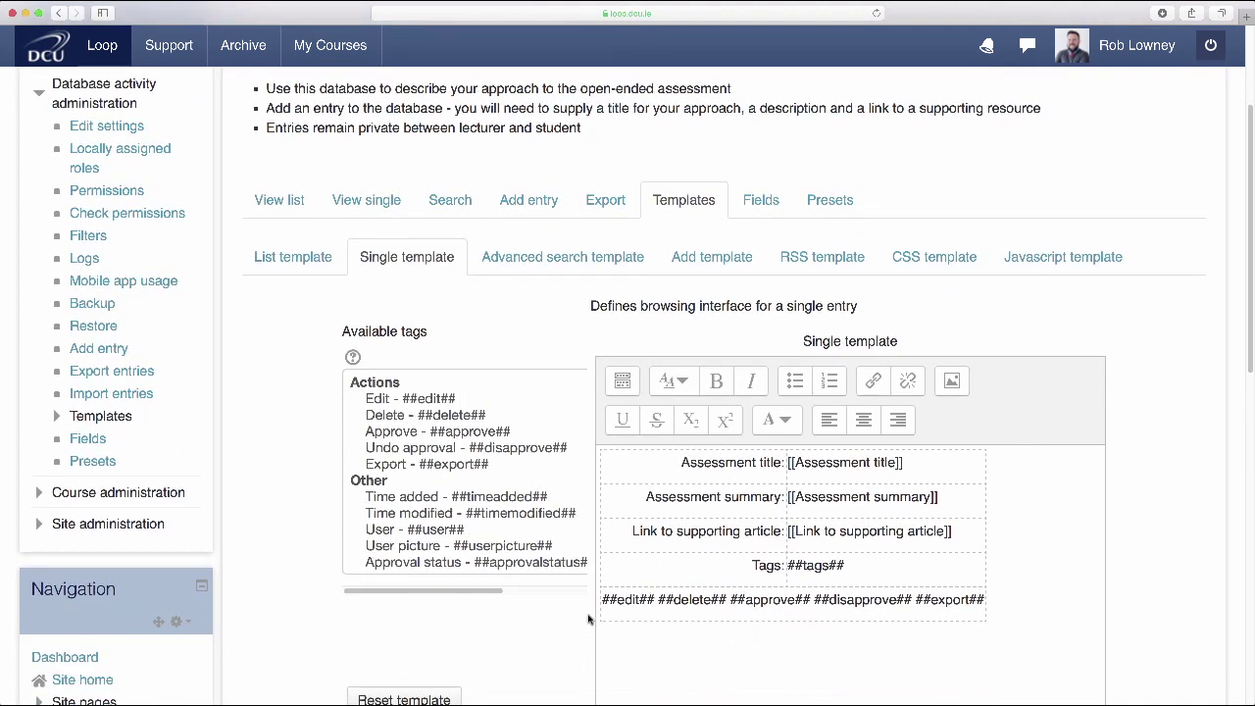
{"action": "scroll", "coordinate": [588, 617], "scroll_direction": "down", "scroll_amount": 3}
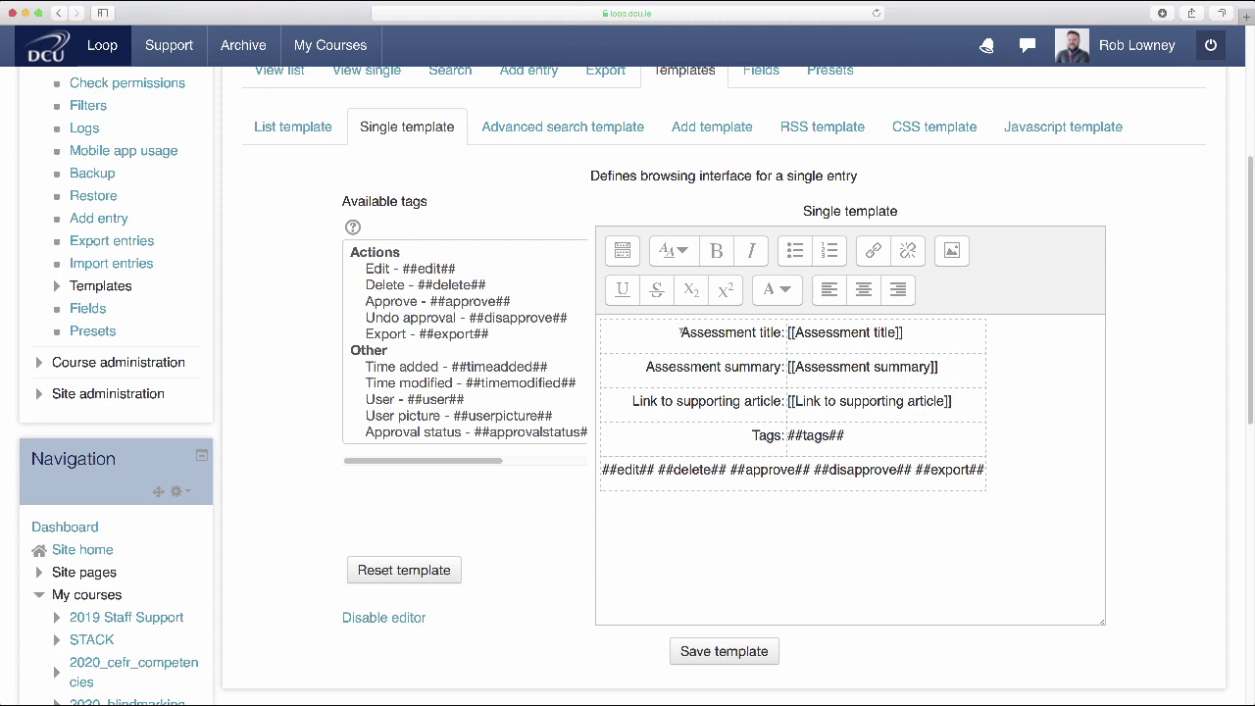
- Bold the Assessment title, Assessment summary and Link to supporting article labels
{"action": "left_click_drag", "start_coordinate": [680, 331], "coordinate": [786, 333]}
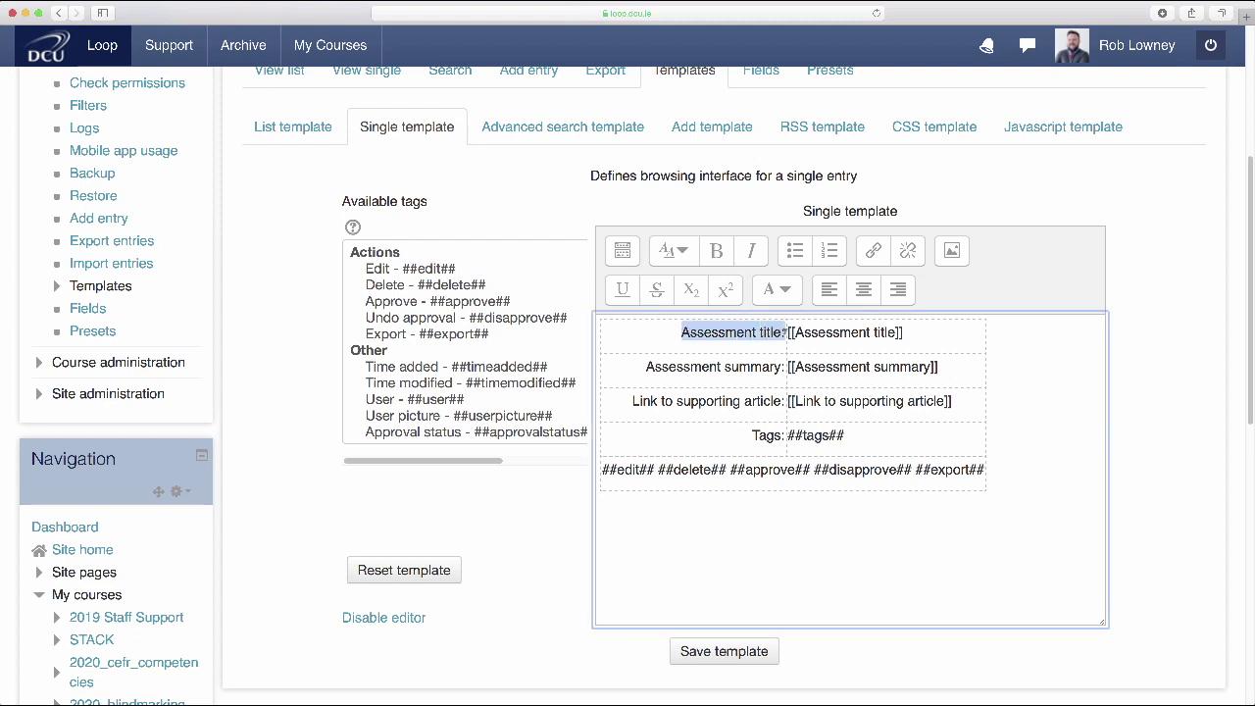
{"action": "left_click", "coordinate": [716, 252]}
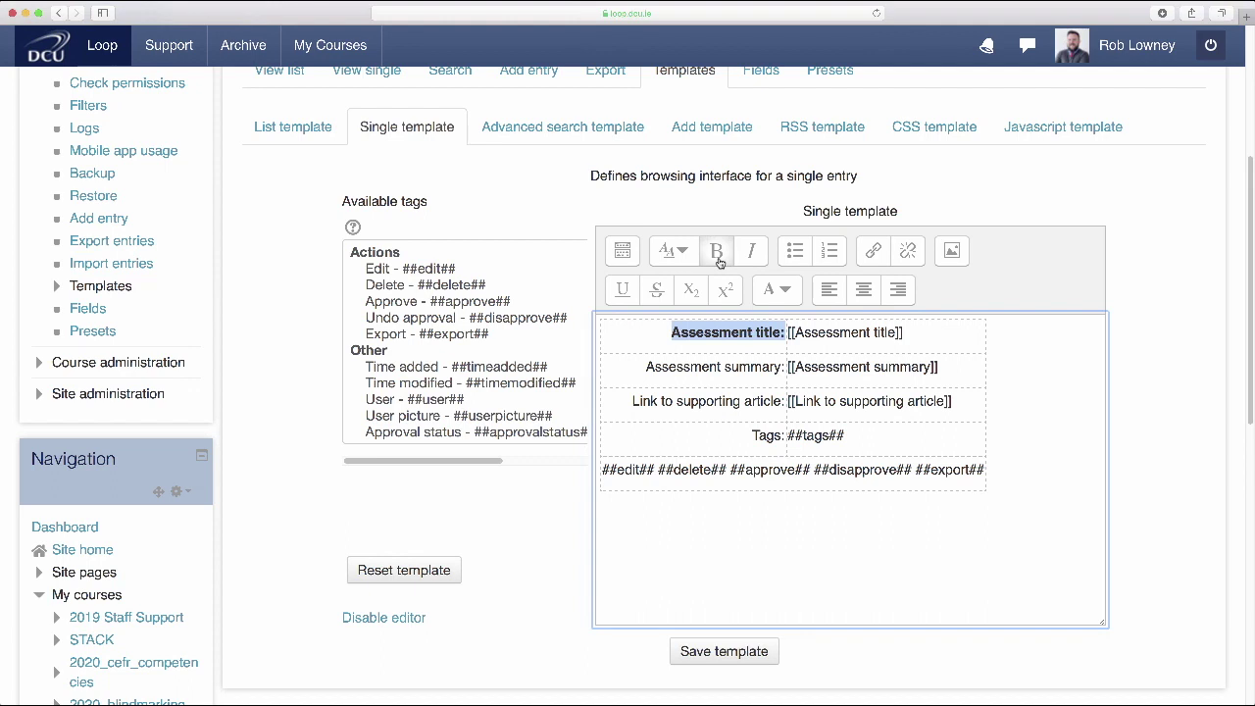
{"action": "left_click_drag", "start_coordinate": [645, 367], "coordinate": [786, 368]}
{"action": "left_click", "coordinate": [717, 252]}
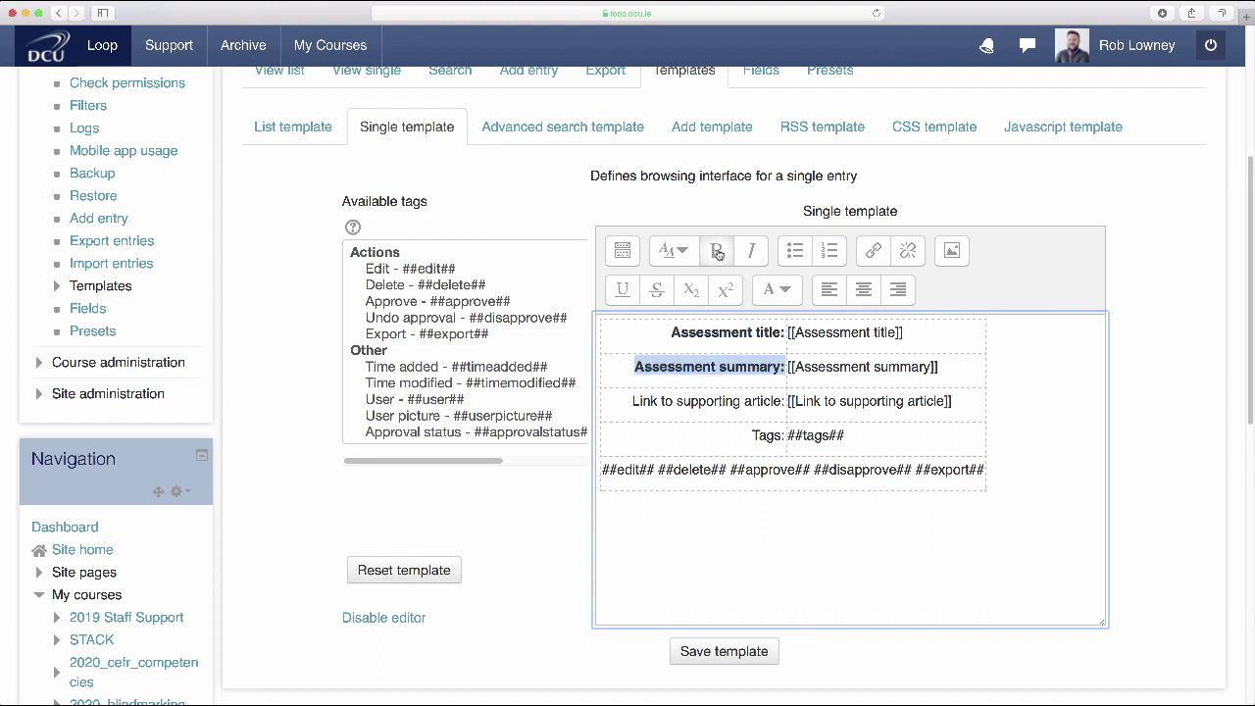
{"action": "left_click_drag", "start_coordinate": [632, 401], "coordinate": [786, 401]}
{"action": "left_click", "coordinate": [718, 253]}
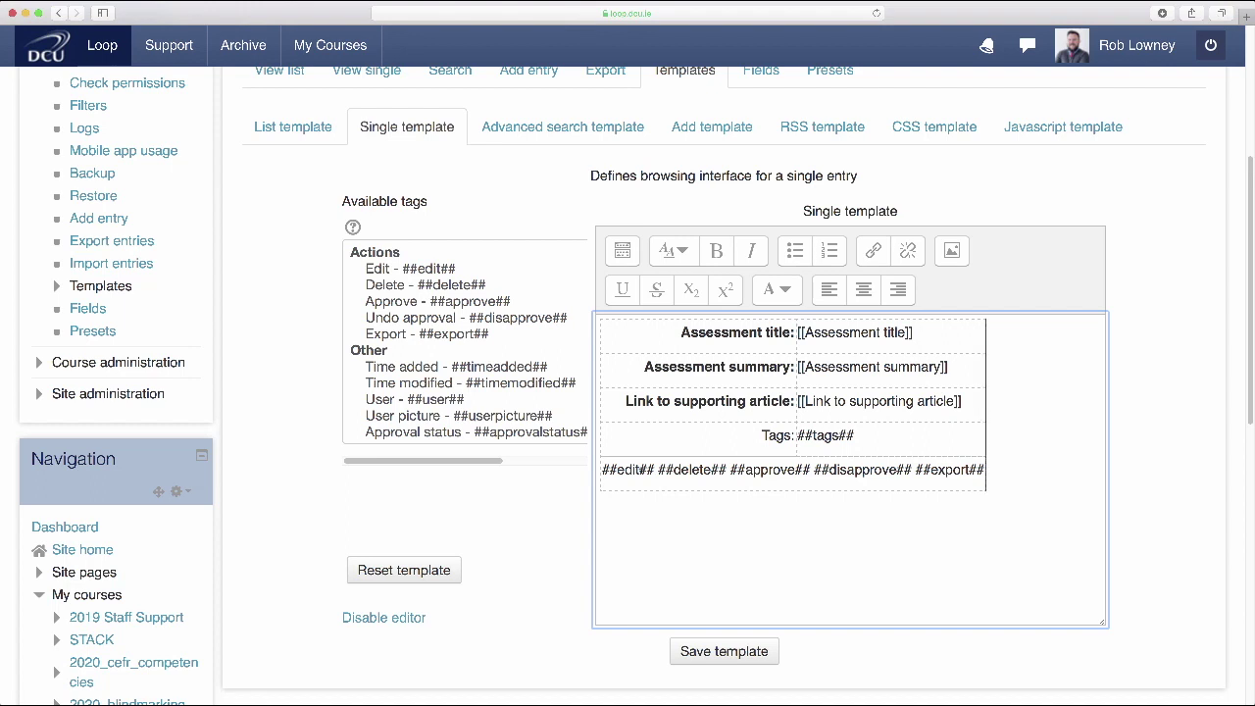
- Insert a new line after the ##export## tag in the action tags row
{"action": "left_click_drag", "start_coordinate": [618, 469], "coordinate": [809, 467]}
{"action": "left_click", "coordinate": [808, 467]}
{"action": "key", "text": "Return"}
- Add ##timeadded## ##user## ##userpicture## on a new line below the action tags and save the single template
{"action": "left_click", "coordinate": [474, 369]}
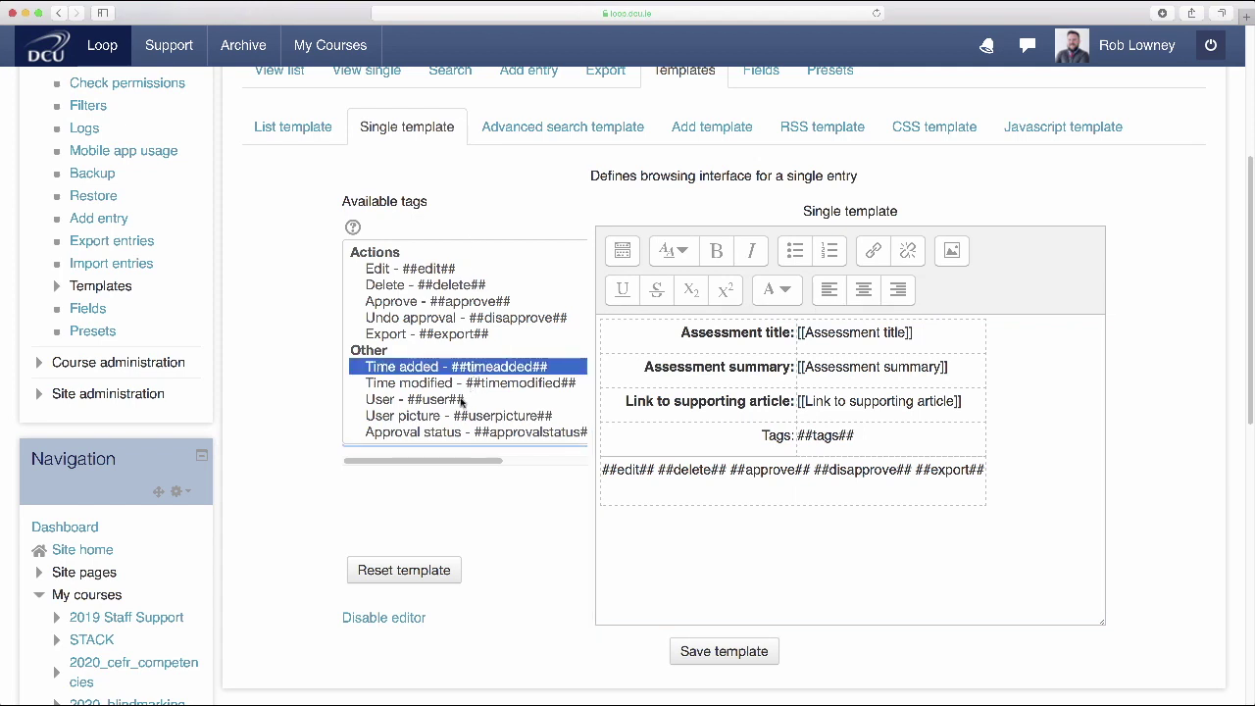
{"action": "left_click", "coordinate": [462, 400]}
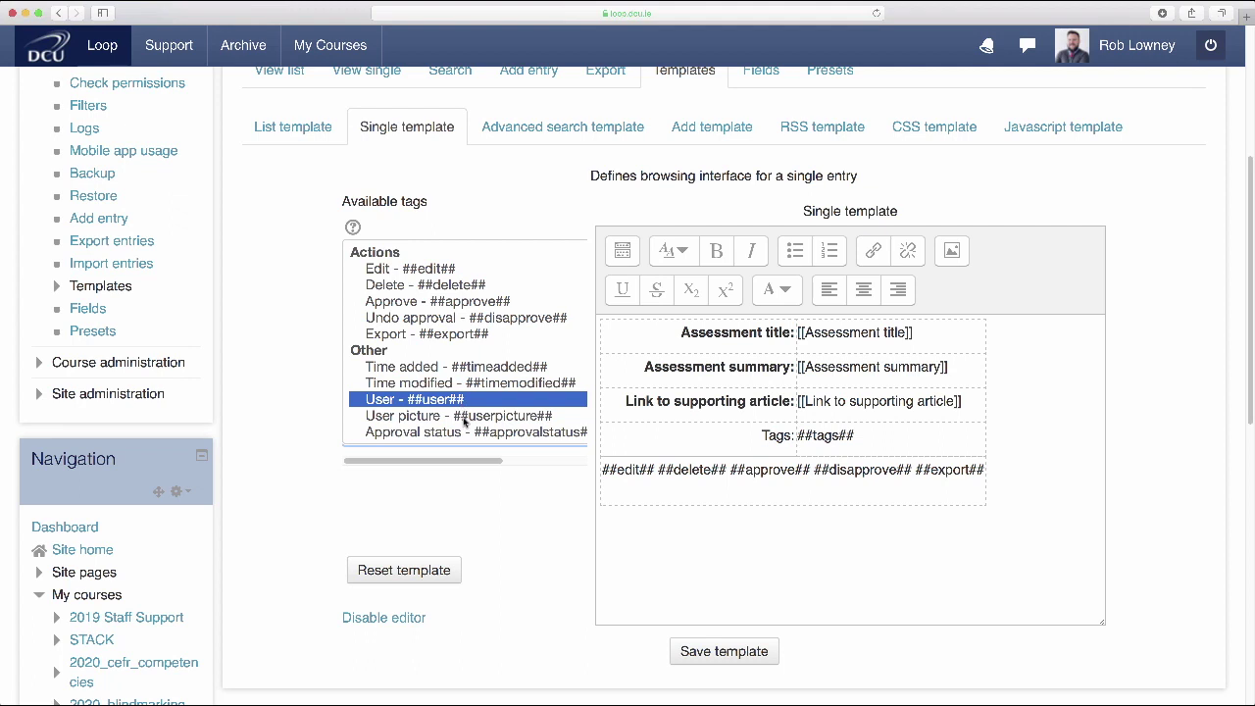
{"action": "left_click", "coordinate": [465, 417]}
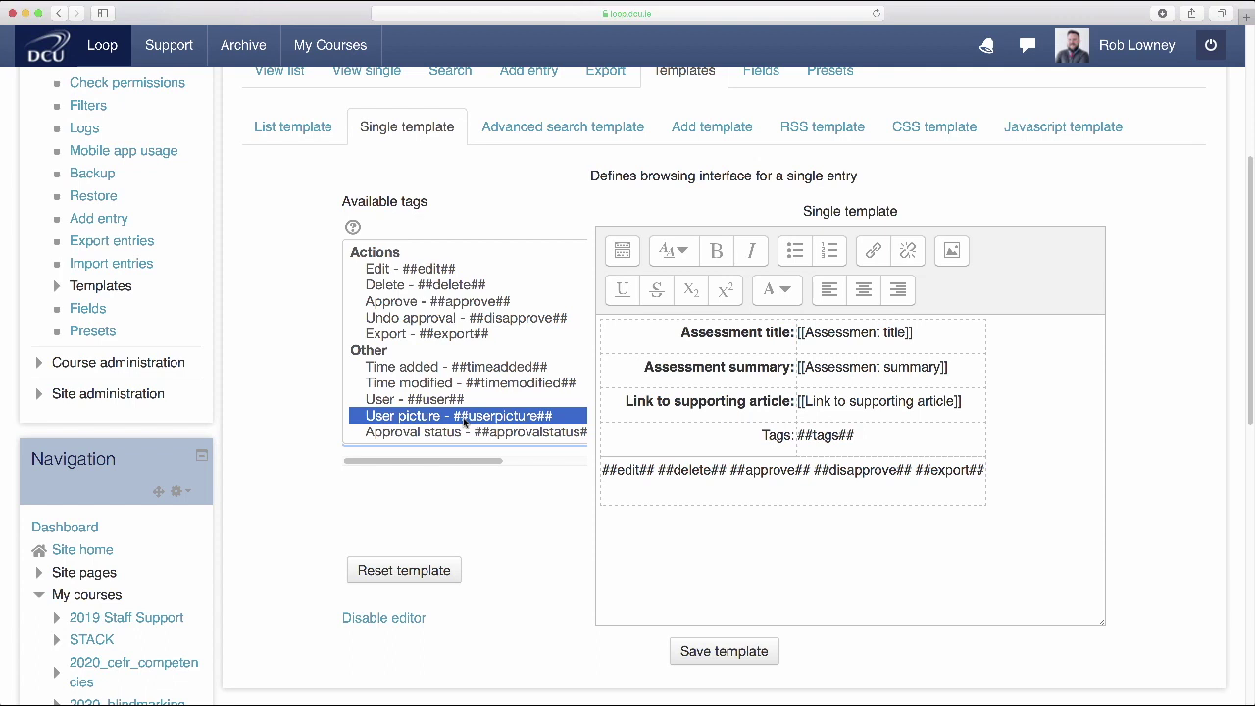
{"action": "left_click", "coordinate": [477, 367]}
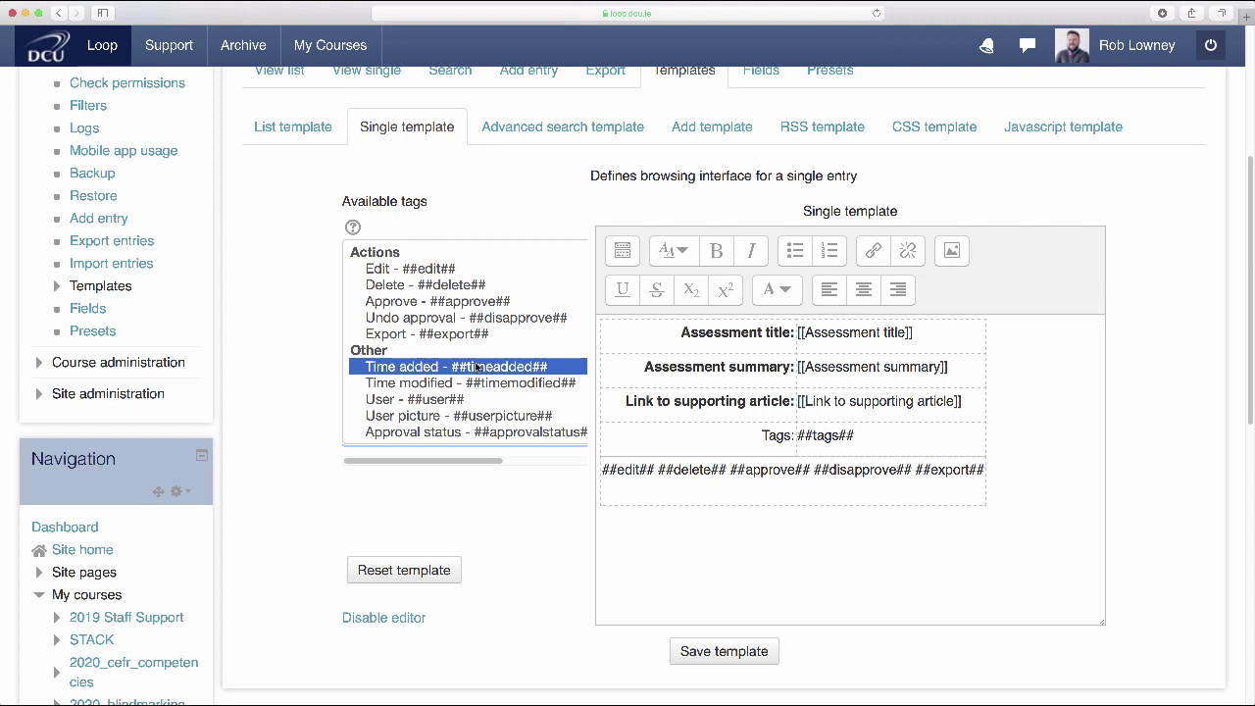
{"action": "left_click", "coordinate": [985, 469]}
{"action": "key", "text": "Return"}
{"action": "type", "text": "##"}
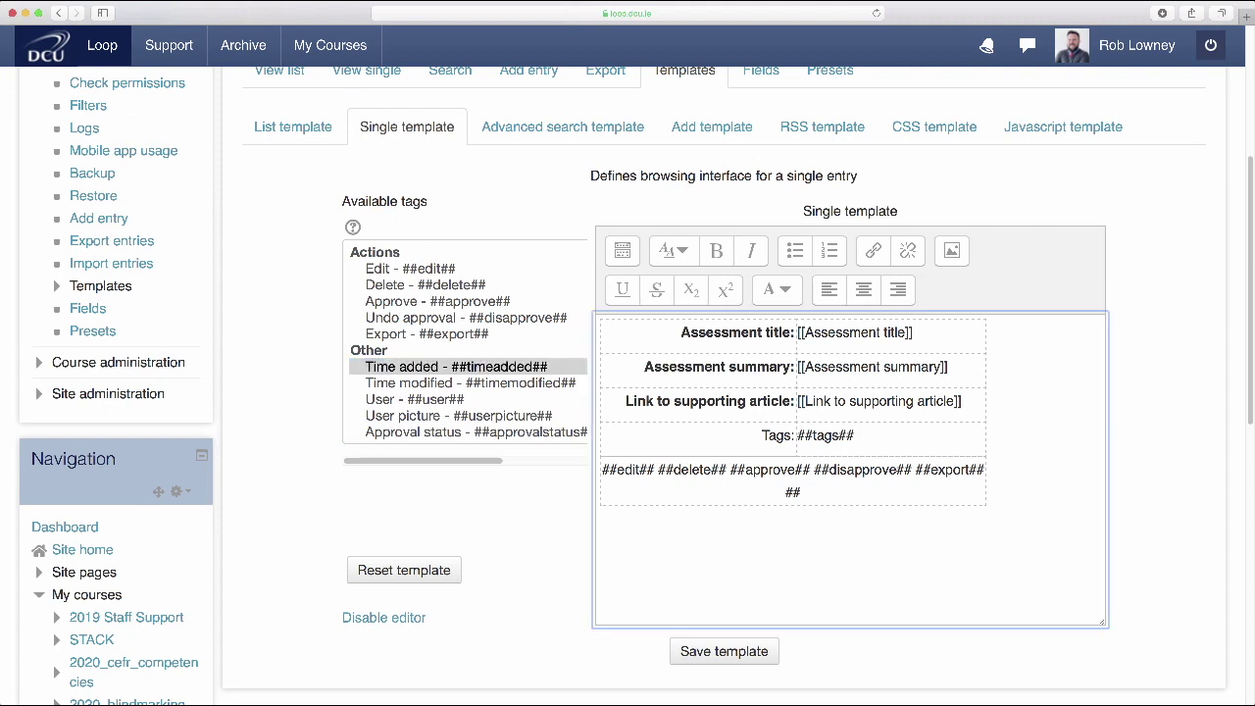
{"action": "type", "text": "timeadded## #"}
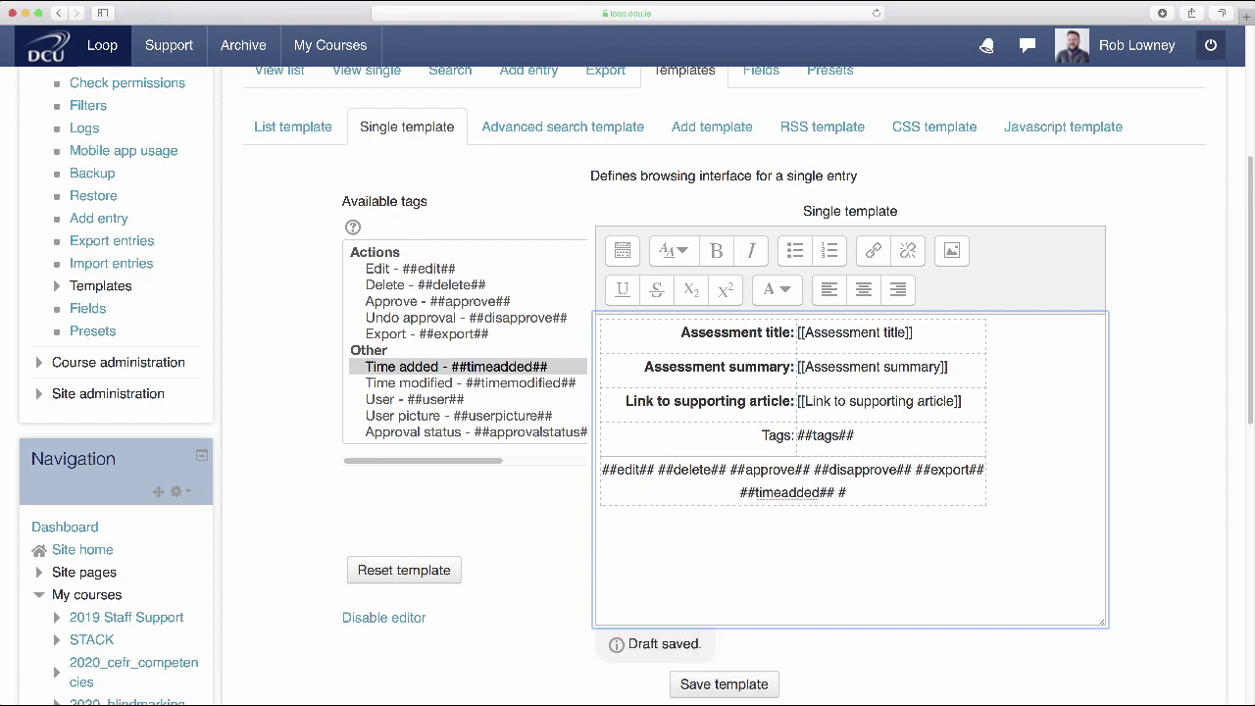
{"action": "type", "text": "#user## ##"}
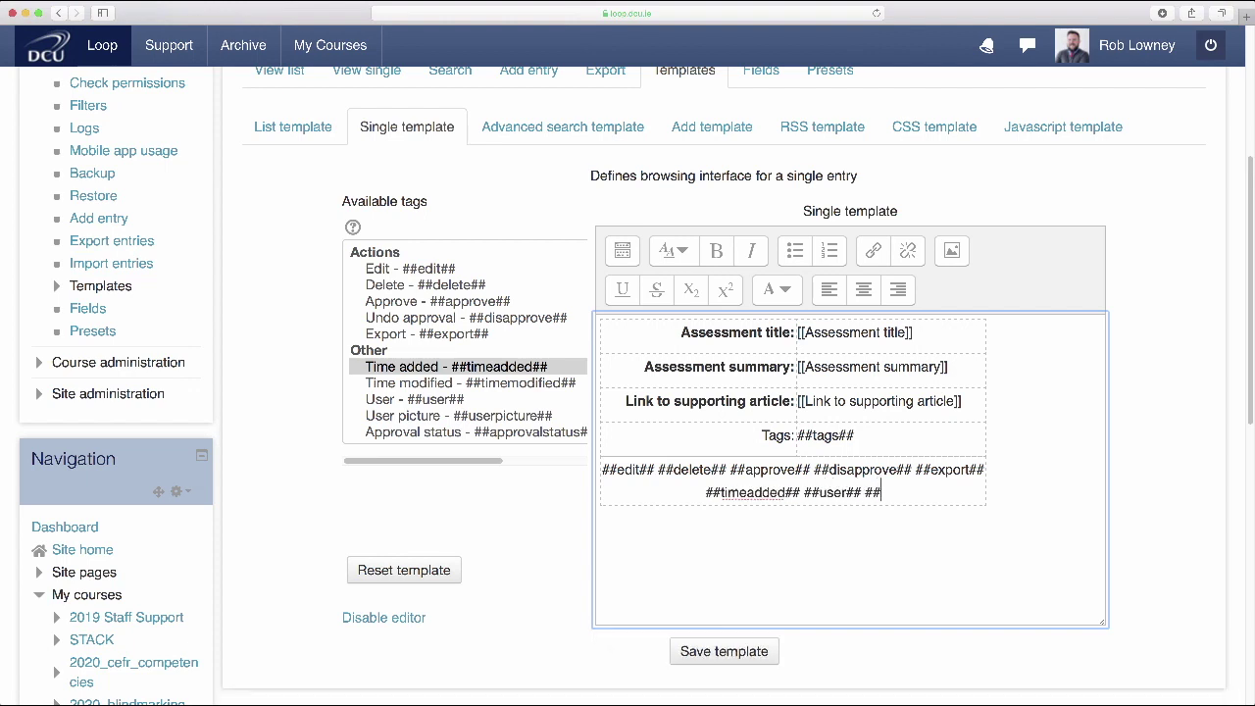
{"action": "type", "text": "userpicture##"}
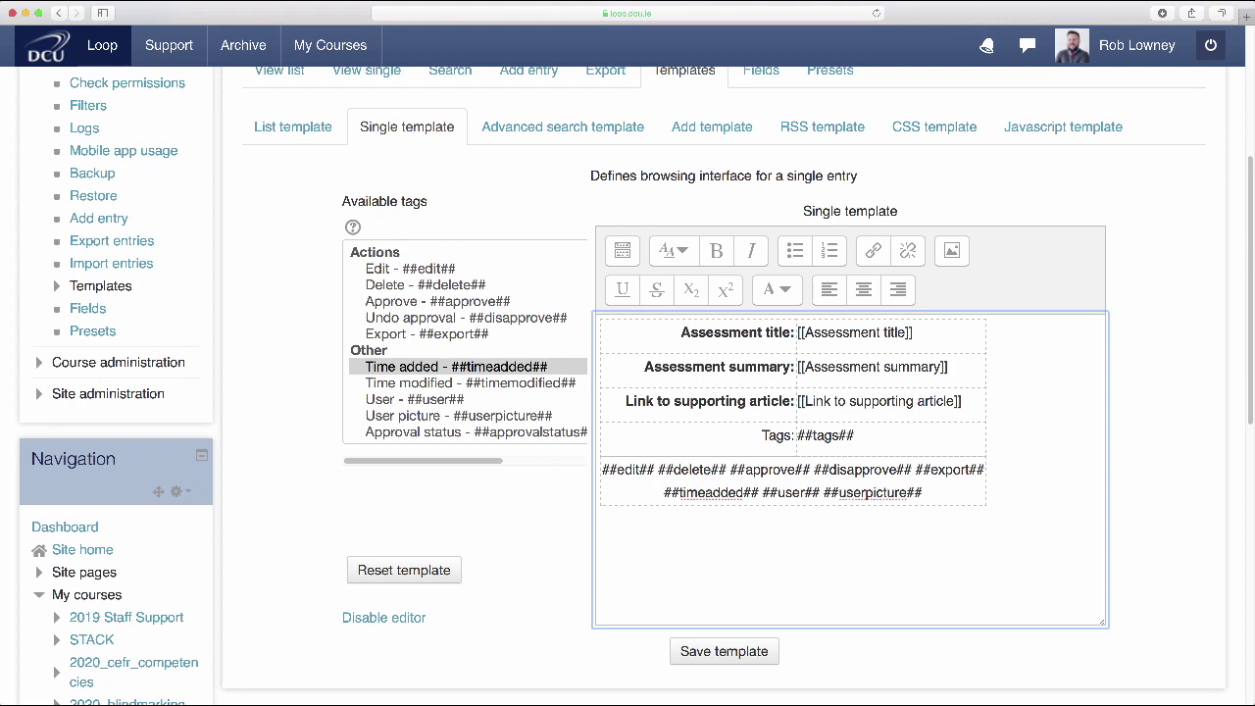
{"action": "left_click", "coordinate": [713, 658]}
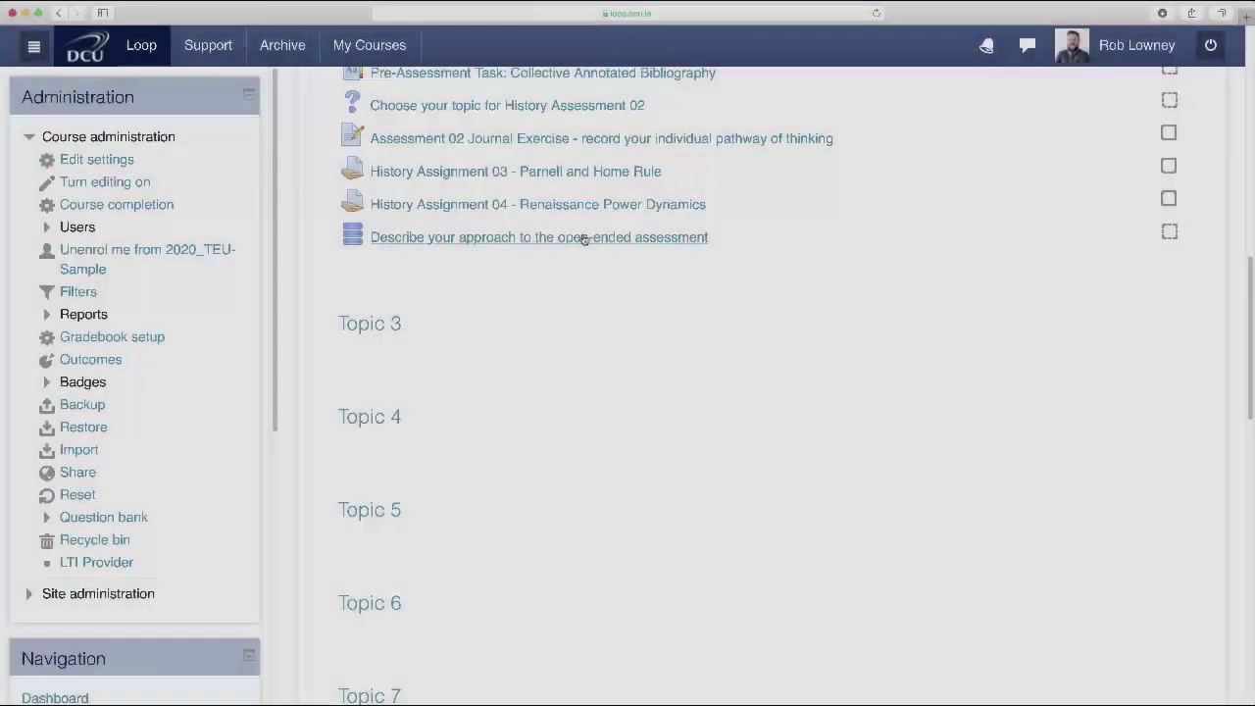
- Open the database activity in View single and scroll to the Soviet Union entry's rating and comments
{"action": "left_click", "coordinate": [583, 239]}
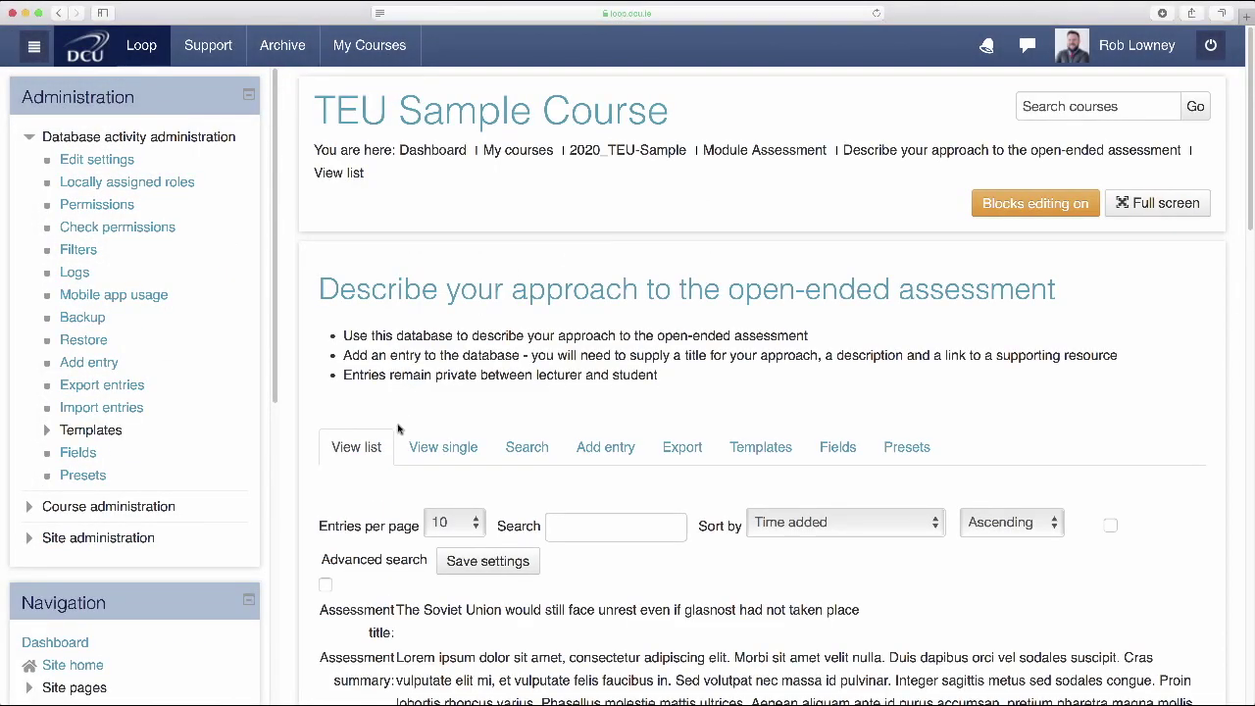
{"action": "left_click", "coordinate": [438, 456]}
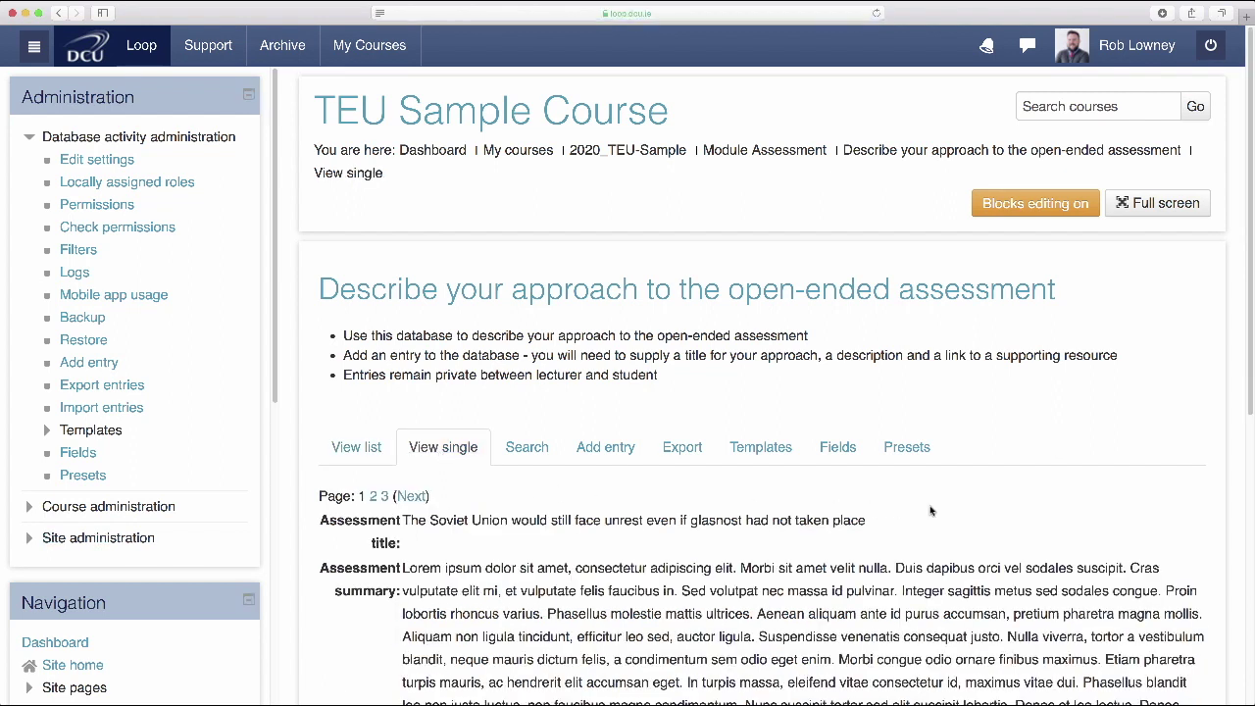
{"action": "scroll", "coordinate": [931, 509], "scroll_direction": "down", "scroll_amount": 5}
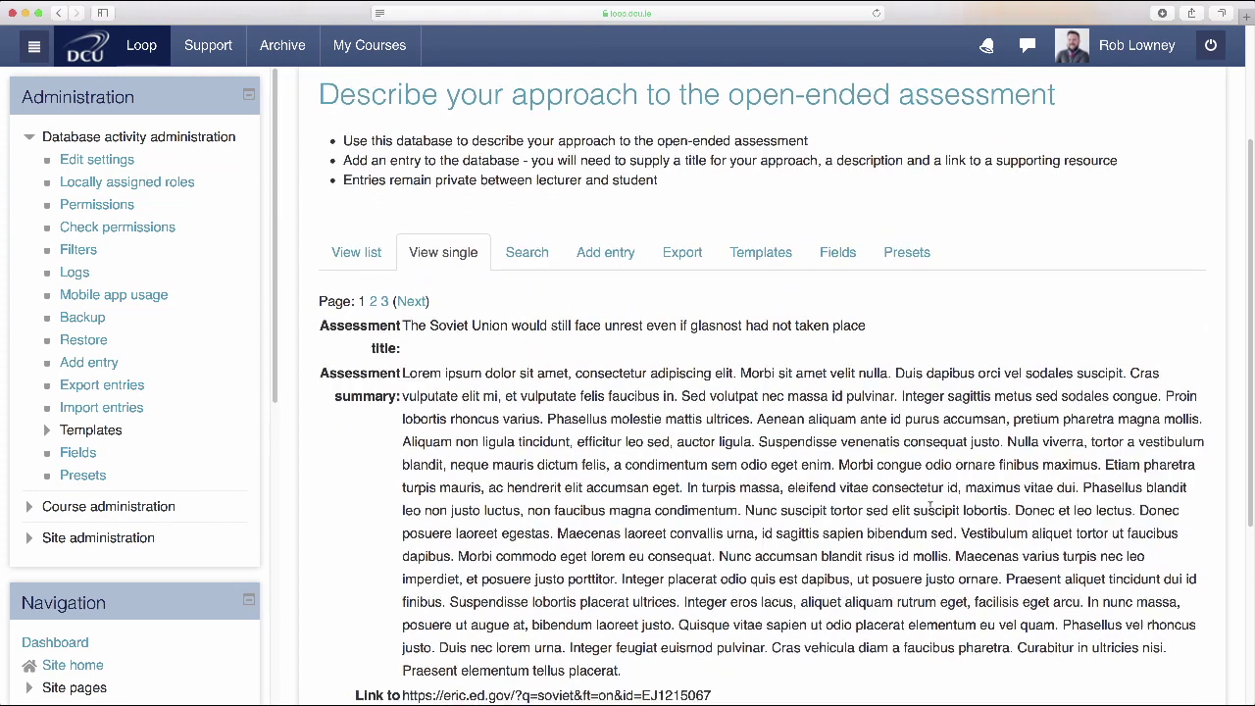
{"action": "scroll", "coordinate": [930, 507], "scroll_direction": "down", "scroll_amount": 4}
{"action": "scroll", "coordinate": [941, 549], "scroll_direction": "down", "scroll_amount": 1}
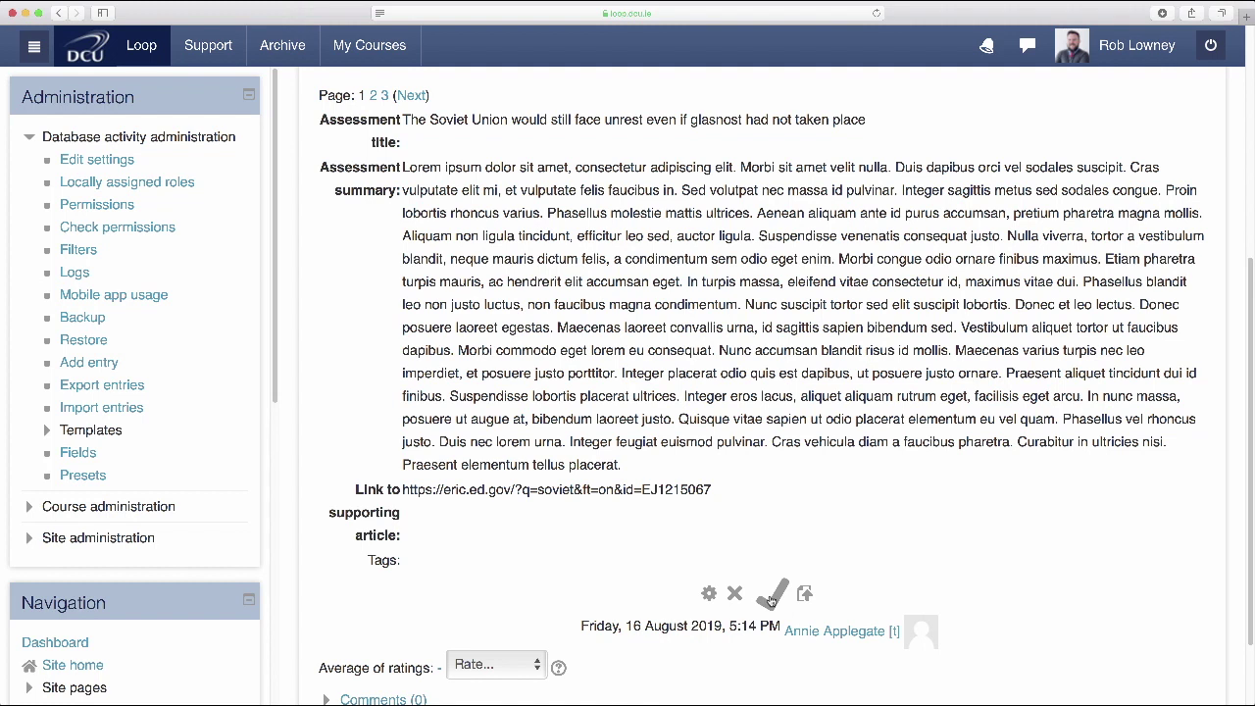
{"action": "scroll", "coordinate": [755, 589], "scroll_direction": "down", "scroll_amount": 2}
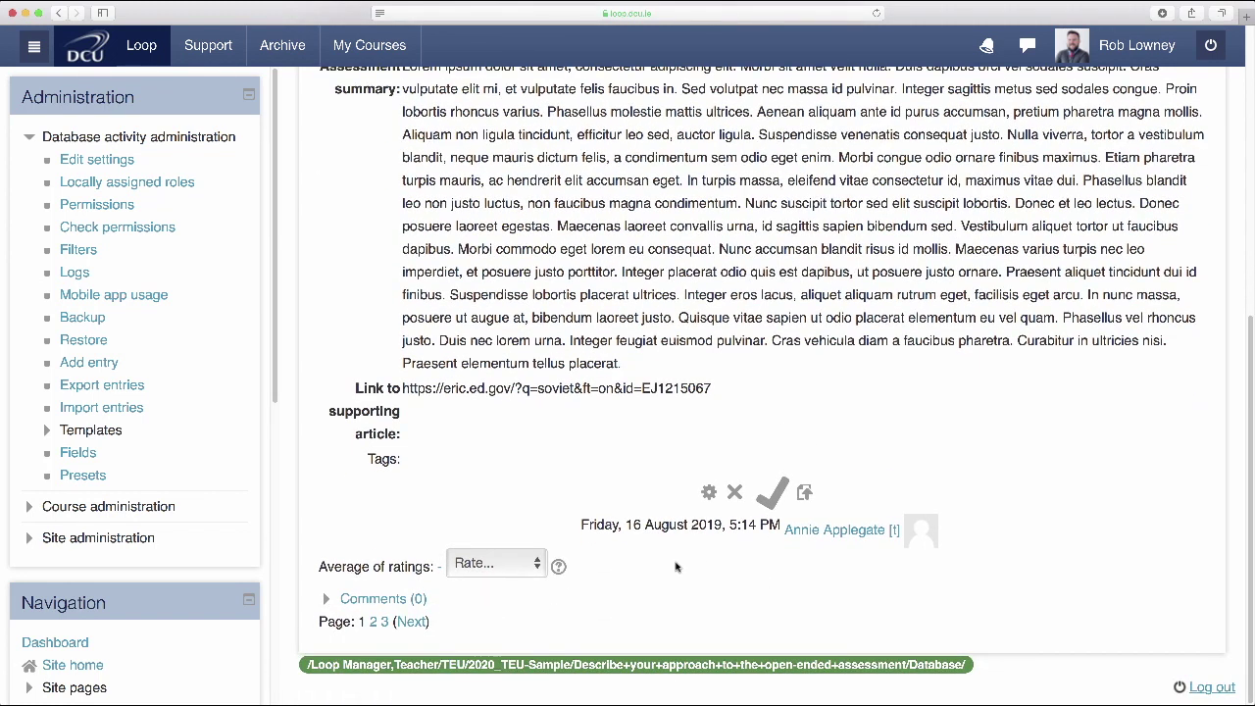
- Rate the Soviet Union entry Very good and expand its comments
{"action": "left_click", "coordinate": [528, 565]}
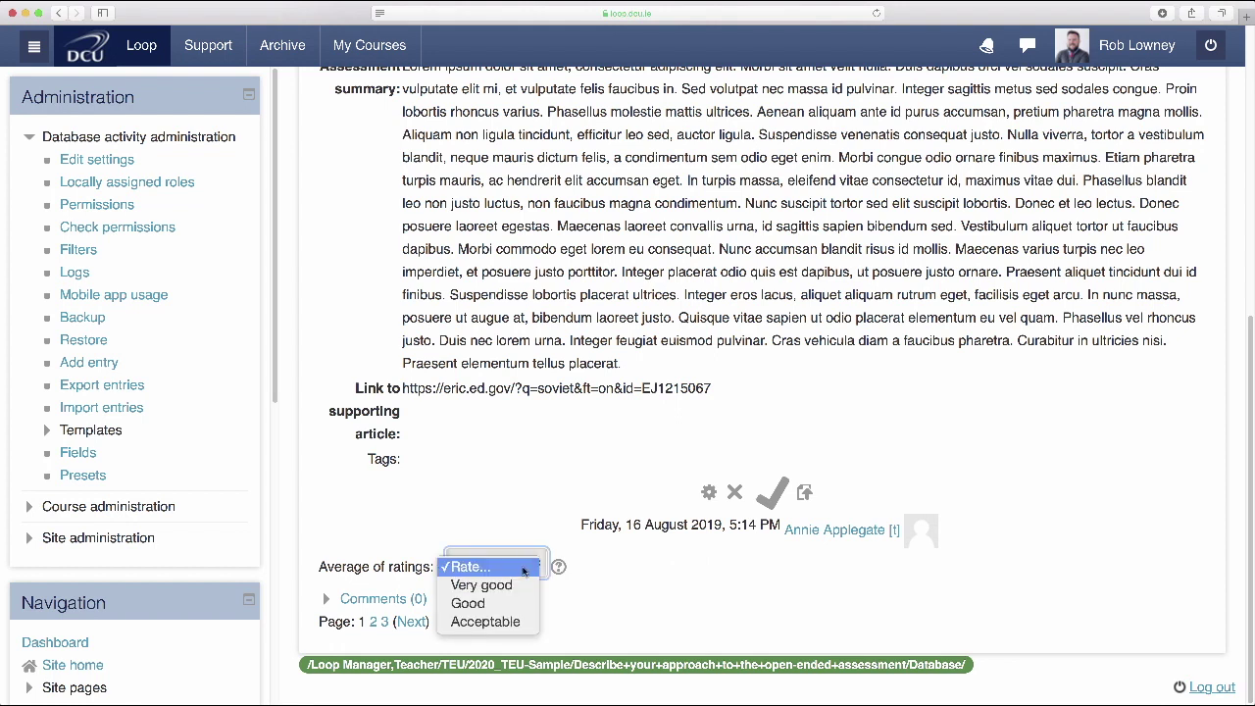
{"action": "left_click", "coordinate": [521, 587]}
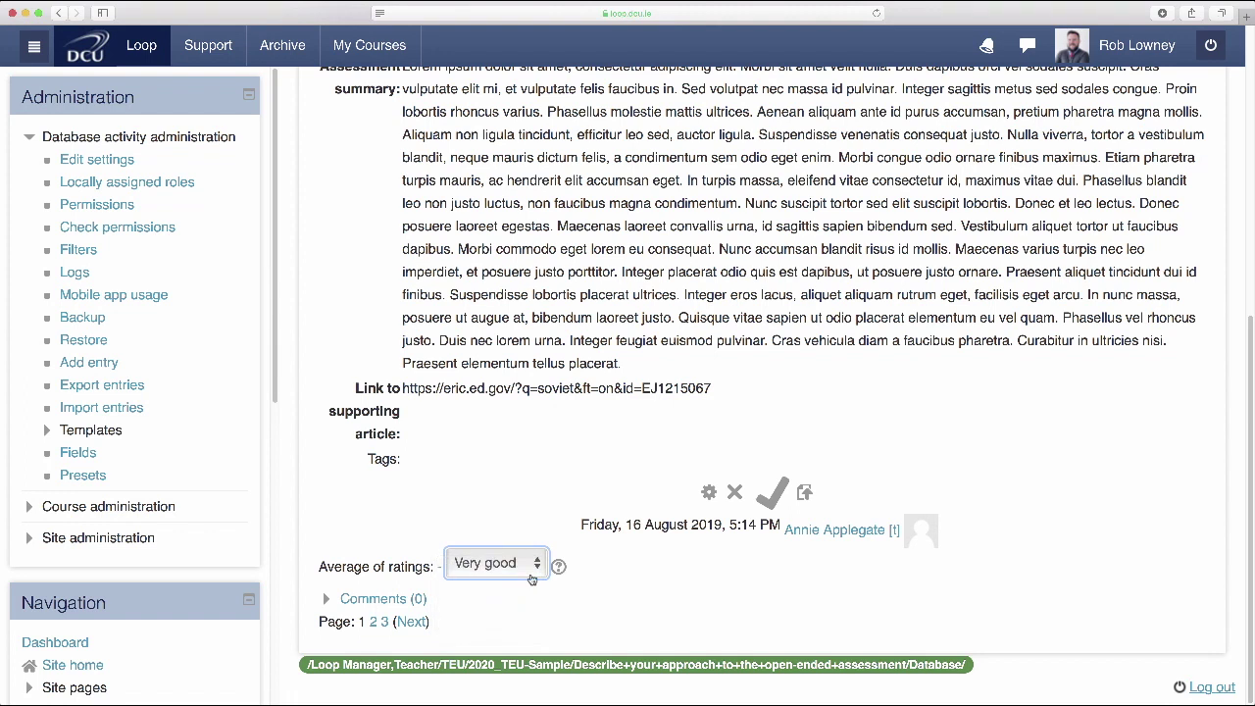
{"action": "left_click", "coordinate": [327, 598]}
{"action": "scroll", "coordinate": [323, 603], "scroll_direction": "down", "scroll_amount": 1}
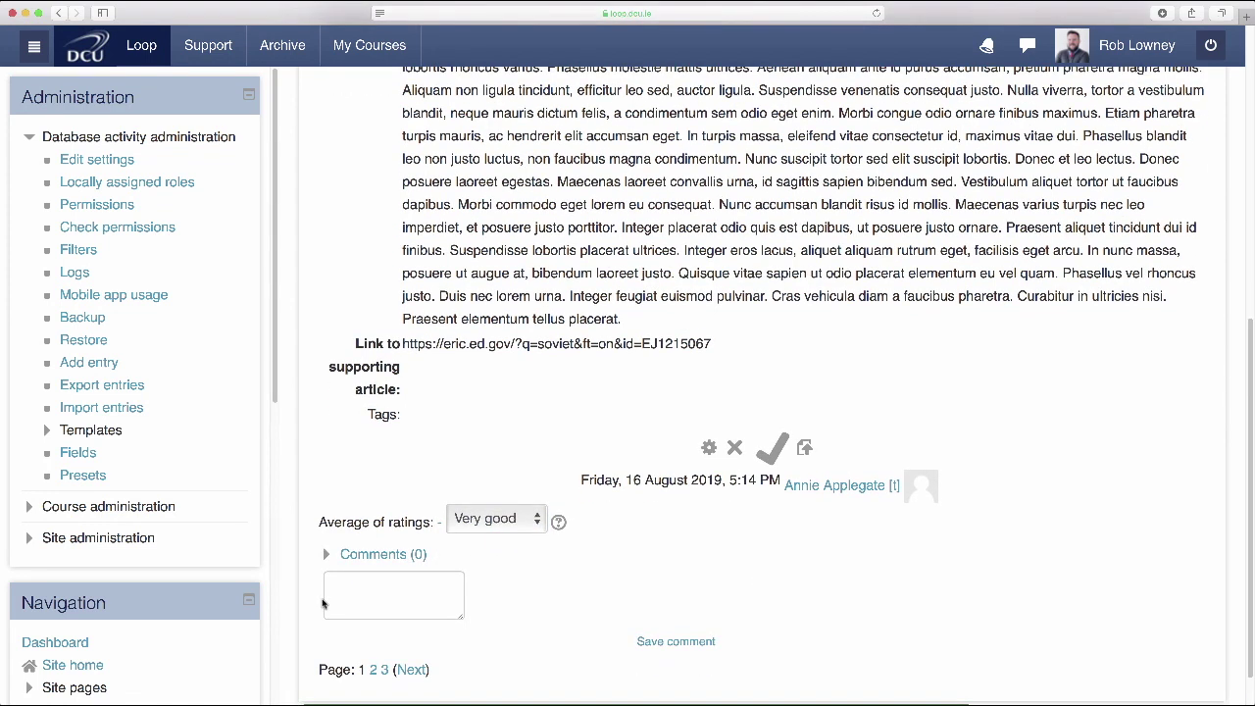
- Post a comment calling it a very good start with an interesting hypothesis, then go to the next entry
{"action": "left_click", "coordinate": [334, 589]}
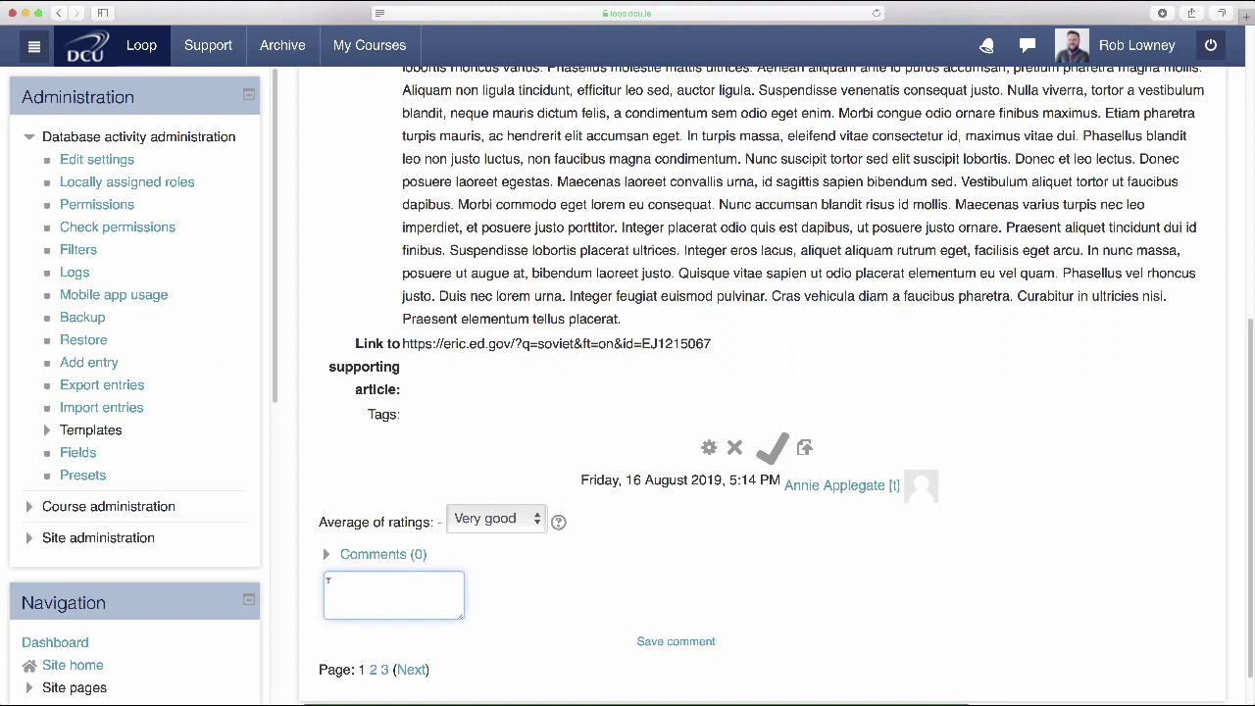
{"action": "type", "text": "This is a very good start, Annie. Interesting h"}
{"action": "type", "text": "ypothesis."}
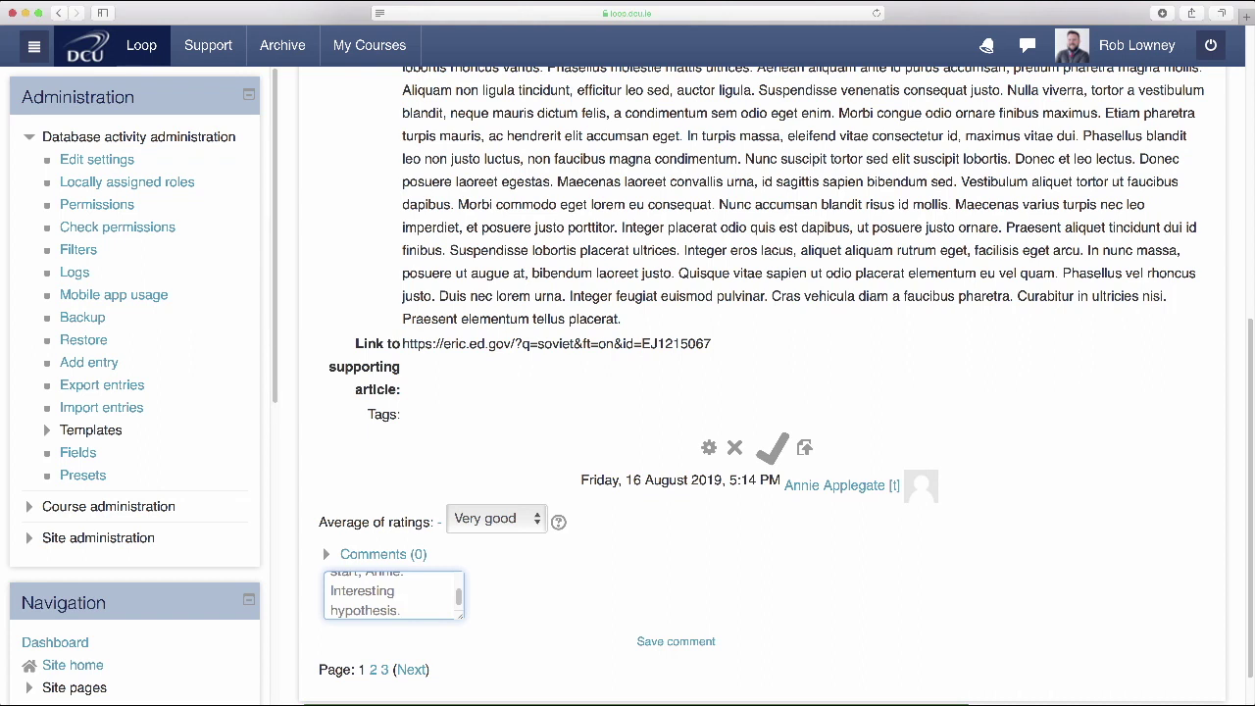
{"action": "left_click", "coordinate": [667, 645]}
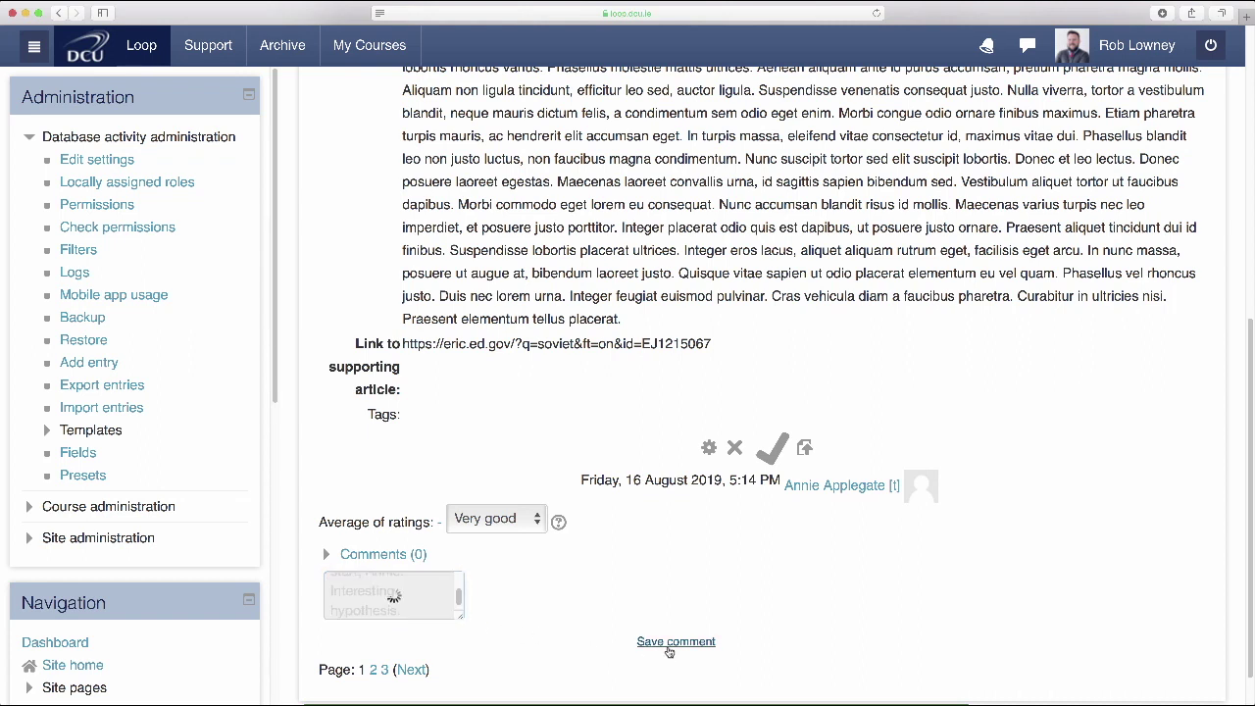
{"action": "scroll", "coordinate": [668, 650], "scroll_direction": "down", "scroll_amount": 2}
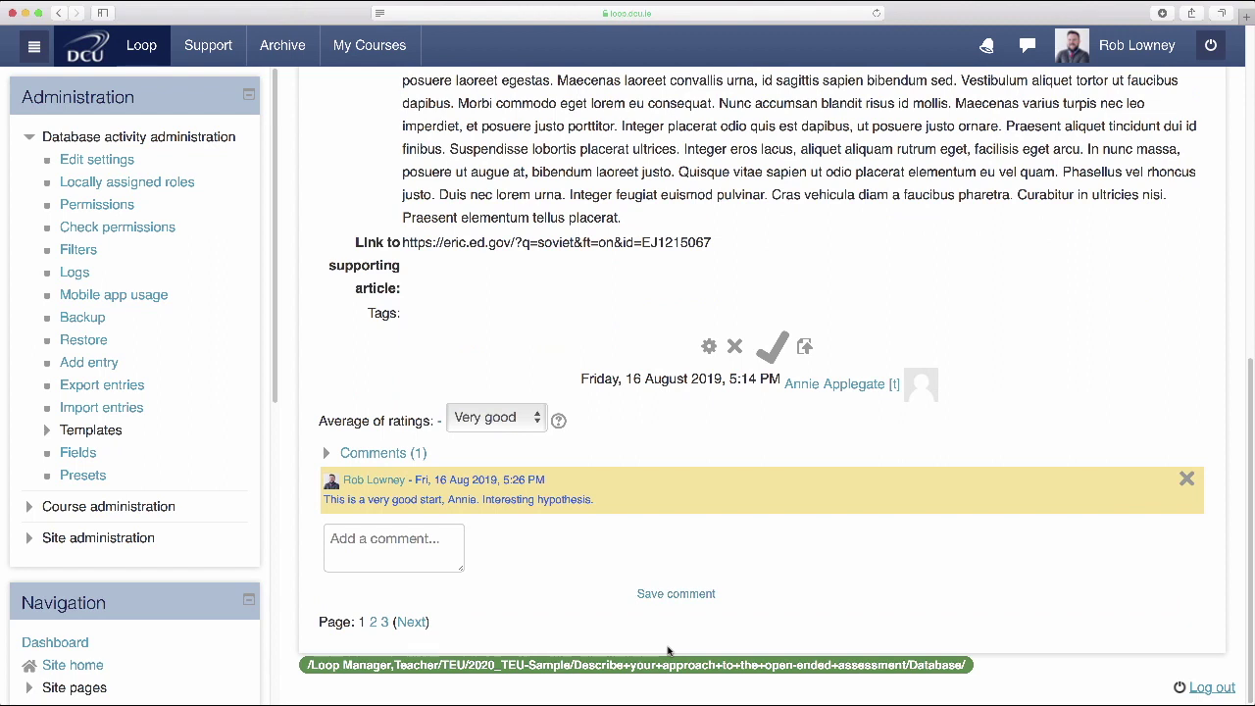
{"action": "left_click", "coordinate": [412, 624]}
- Post the comment 'A very creative submission', addressed to the student, on the Nixon entry
{"action": "scroll", "coordinate": [617, 569], "scroll_direction": "down", "scroll_amount": 5}
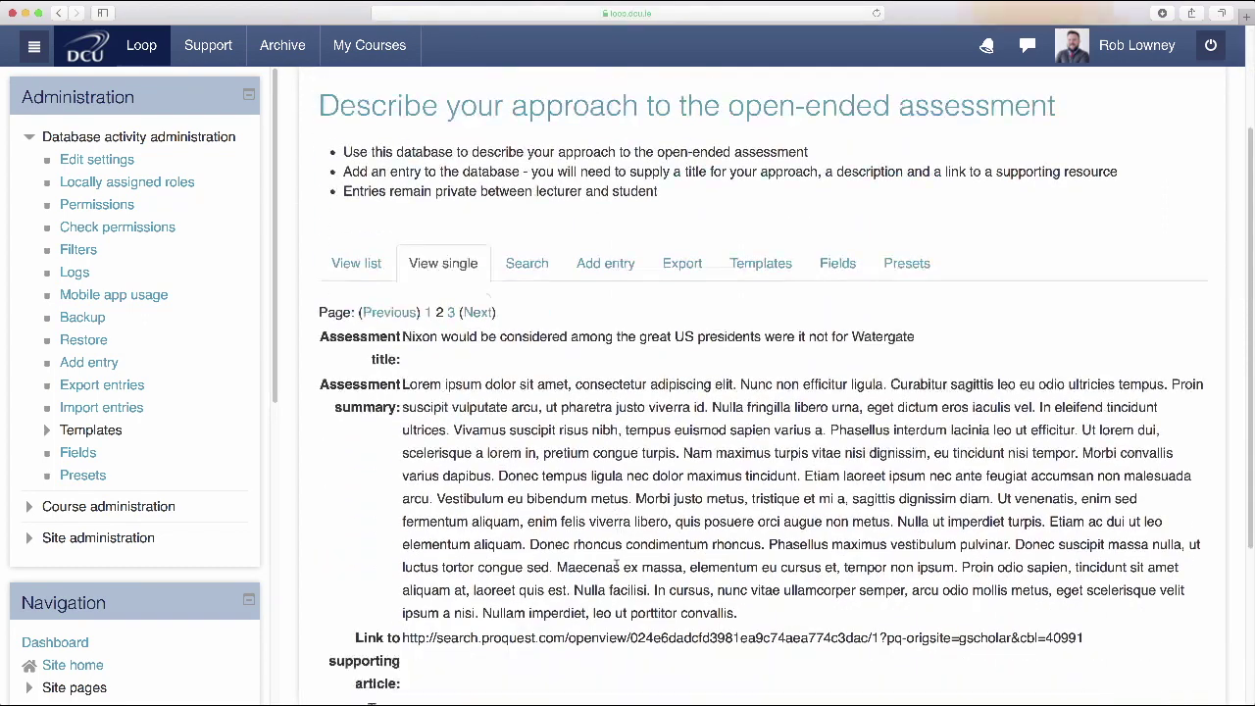
{"action": "scroll", "coordinate": [617, 568], "scroll_direction": "down", "scroll_amount": 1}
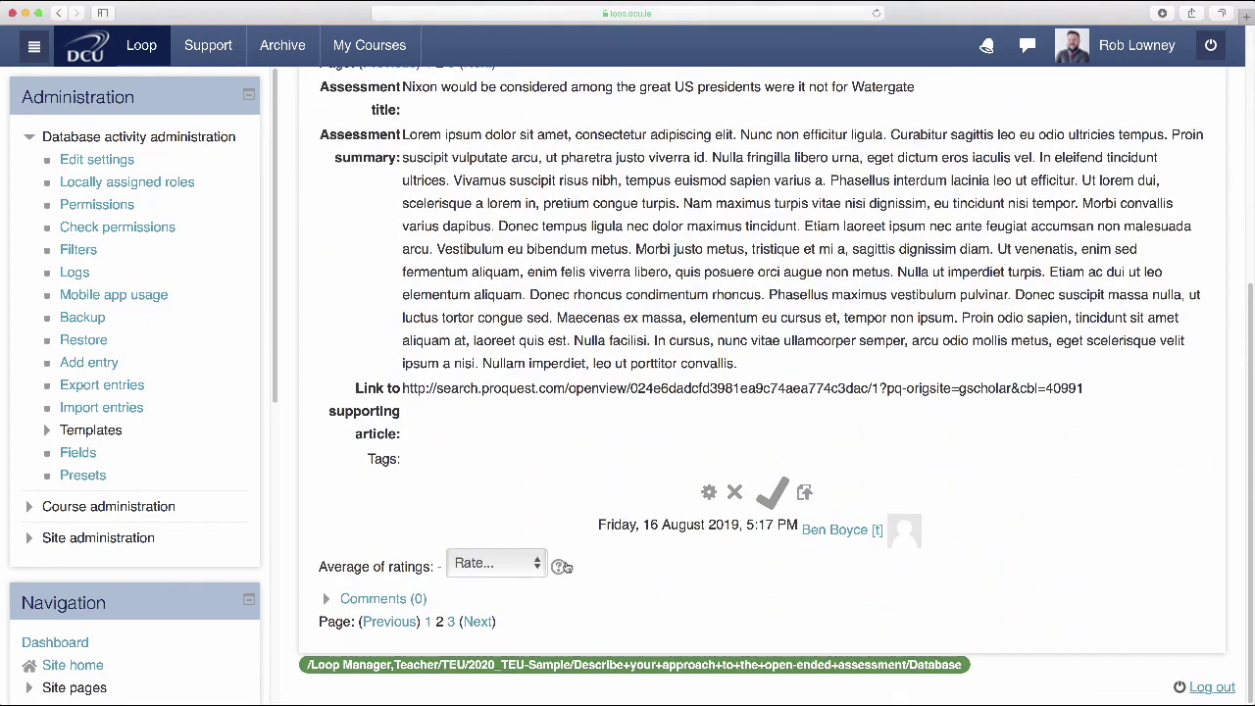
{"action": "left_click", "coordinate": [345, 600]}
{"action": "scroll", "coordinate": [343, 600], "scroll_direction": "down", "scroll_amount": 1}
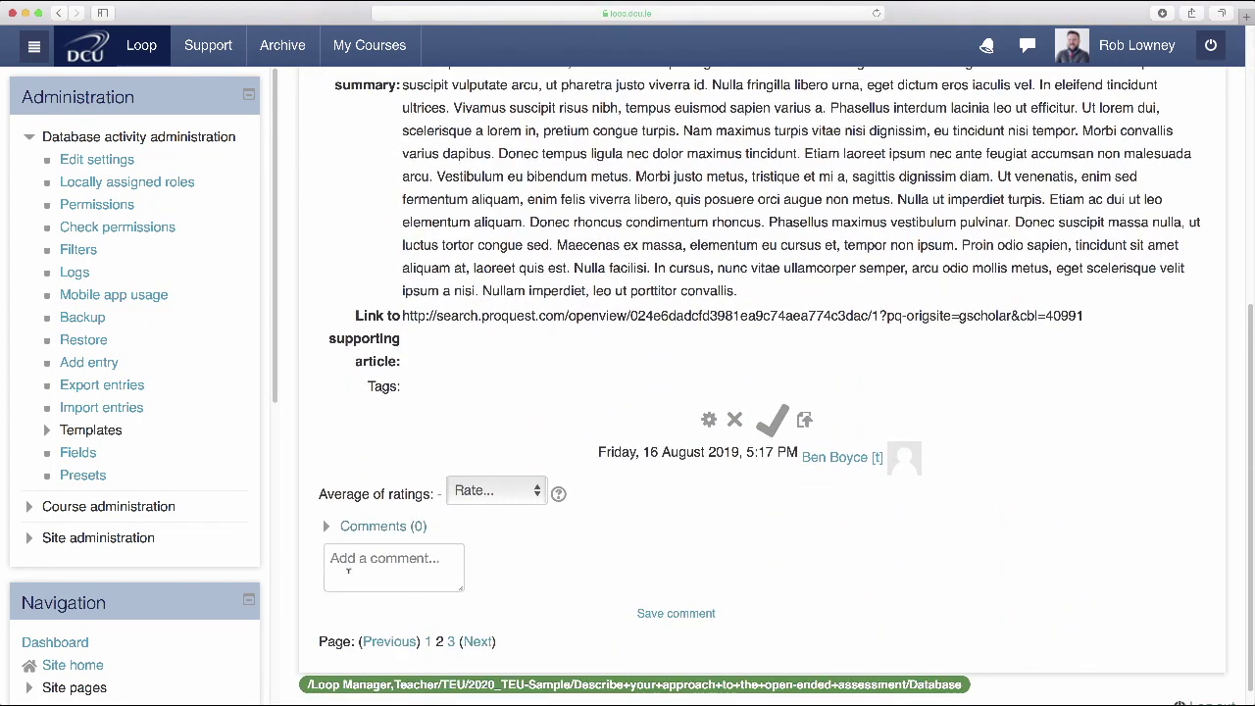
{"action": "left_click", "coordinate": [345, 566]}
{"action": "type", "text": "A very"}
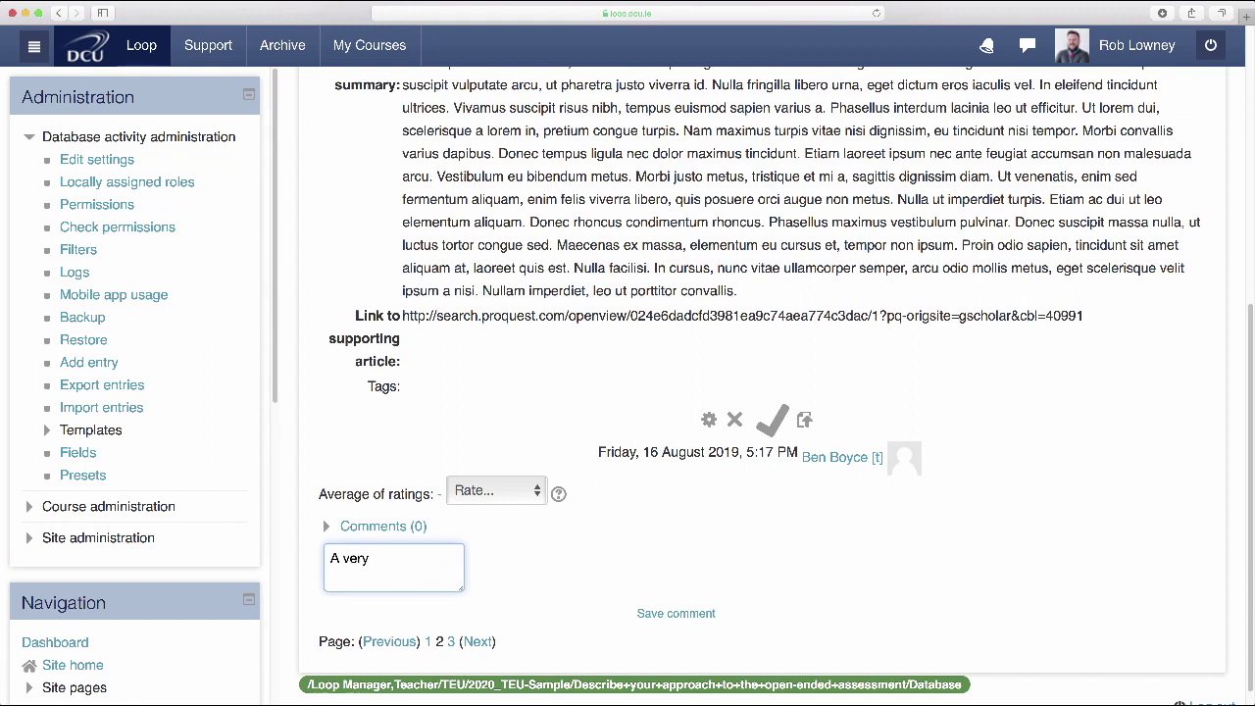
{"action": "type", "text": " creative submission, Ben"}
{"action": "left_click", "coordinate": [658, 614]}
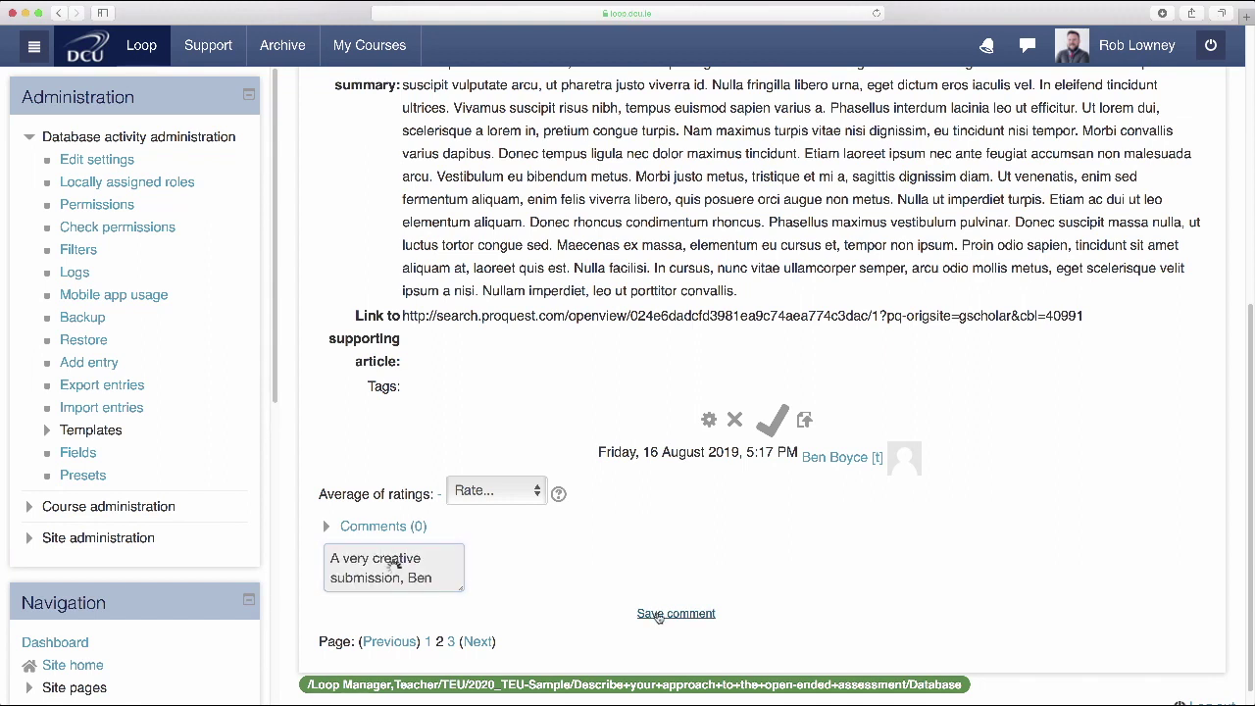